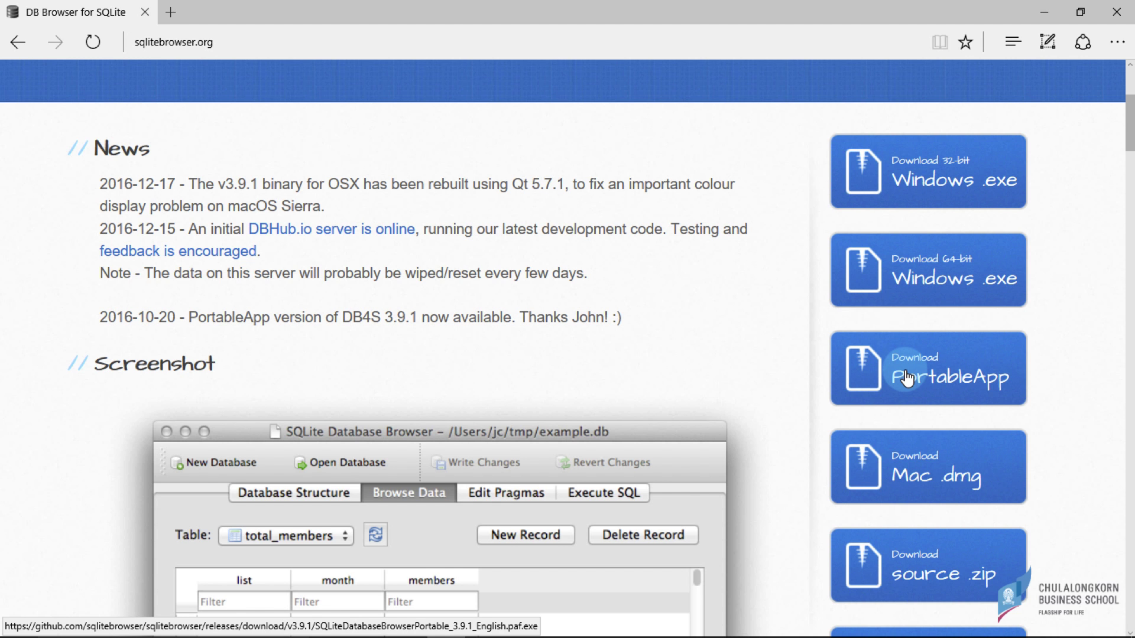
- Download the portable DB Browser installer (SQLiteDatabaseBrowserPortable_3.9.1_English.paf.exe) and show it in its folder
{"action": "left_click", "coordinate": [907, 378]}
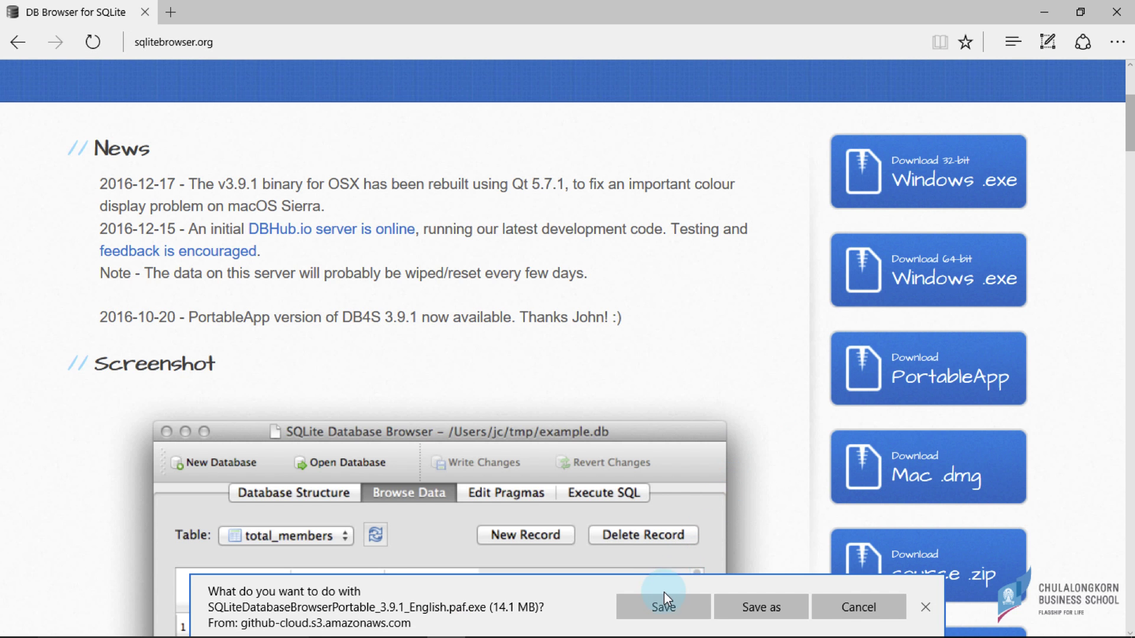
{"action": "left_click", "coordinate": [663, 601]}
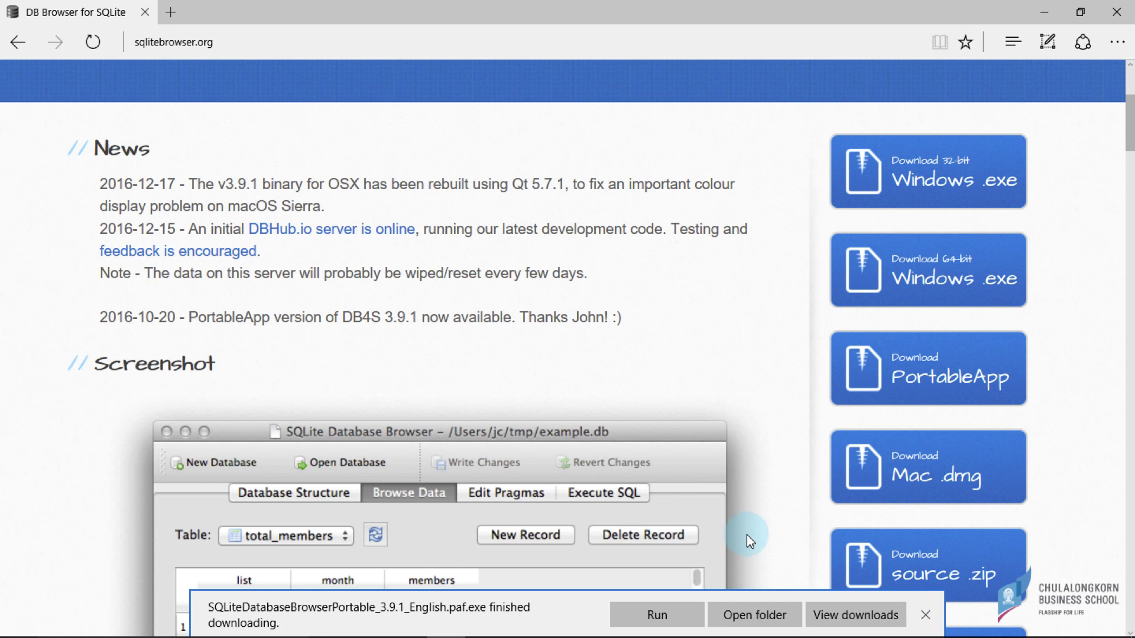
{"action": "left_click", "coordinate": [743, 616]}
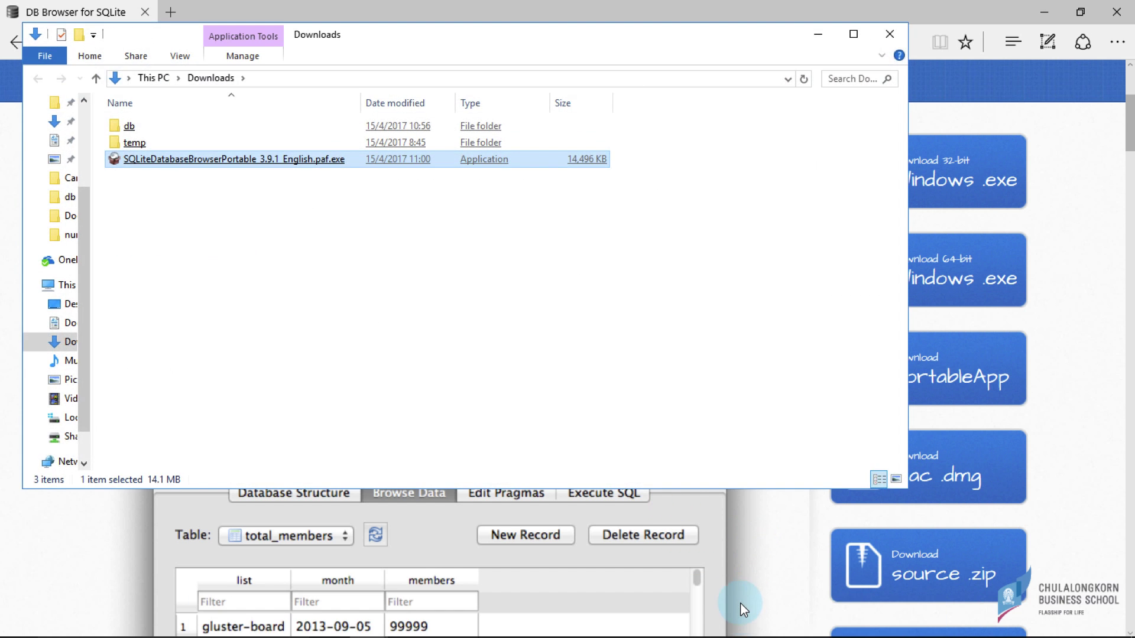
- Run the .paf.exe installer with the default Downloads location and finish the installation
{"action": "double_click", "coordinate": [217, 161]}
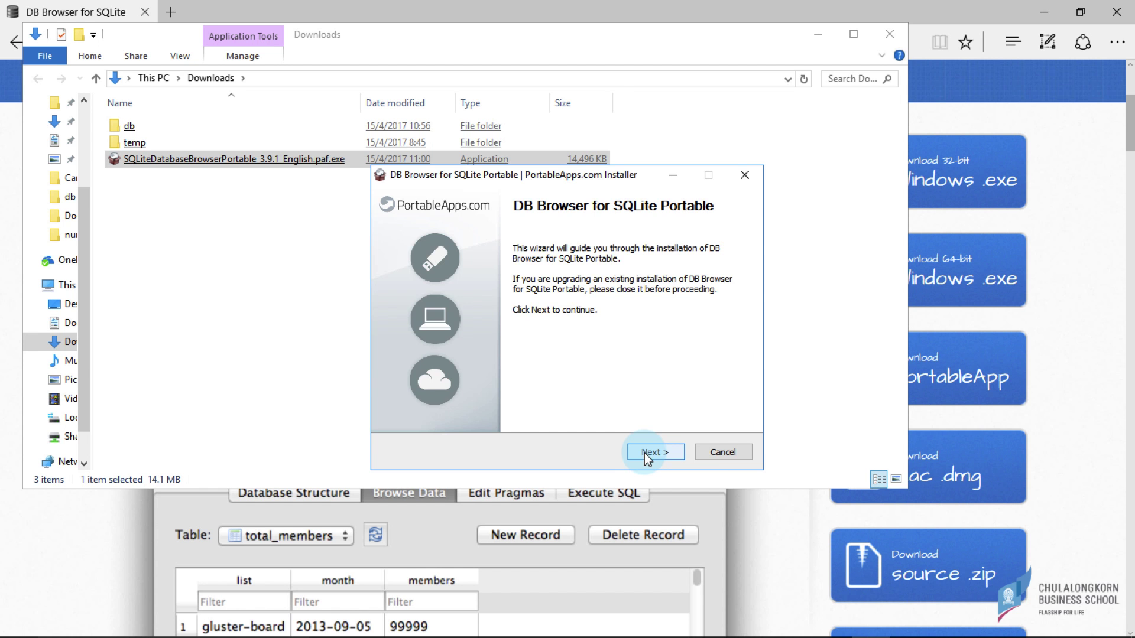
{"action": "left_click", "coordinate": [645, 453]}
{"action": "left_click", "coordinate": [643, 451]}
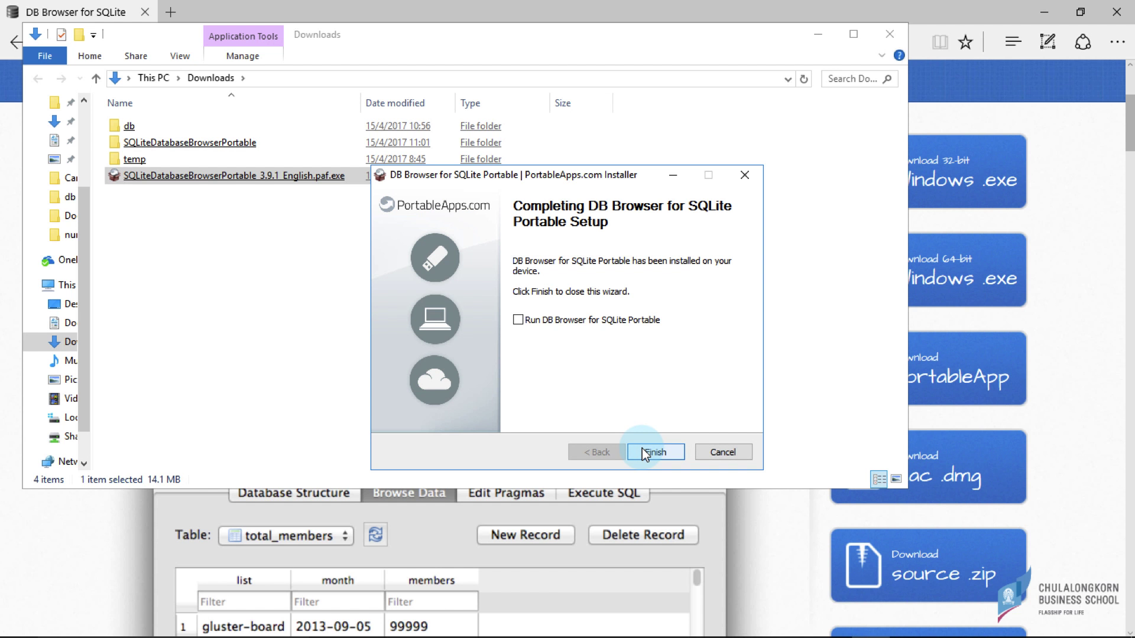
{"action": "left_click", "coordinate": [656, 453]}
- Open the SQLiteDatabaseBrowserPortable folder and launch SQLiteDatabaseBrowserPortable.exe
{"action": "left_click", "coordinate": [223, 149]}
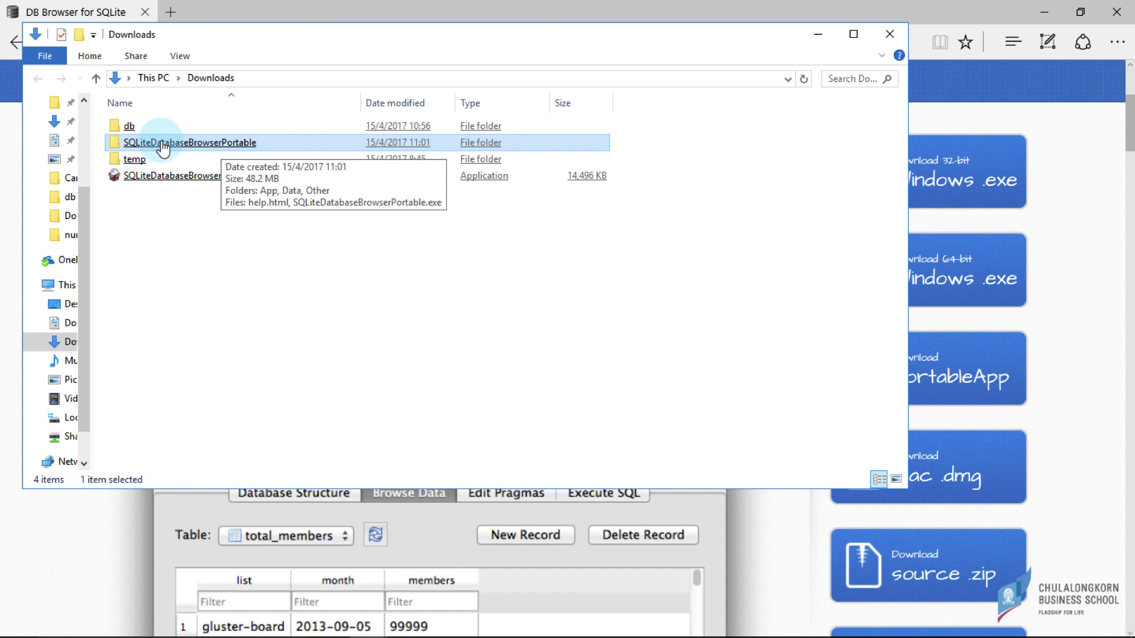
{"action": "double_click", "coordinate": [154, 142]}
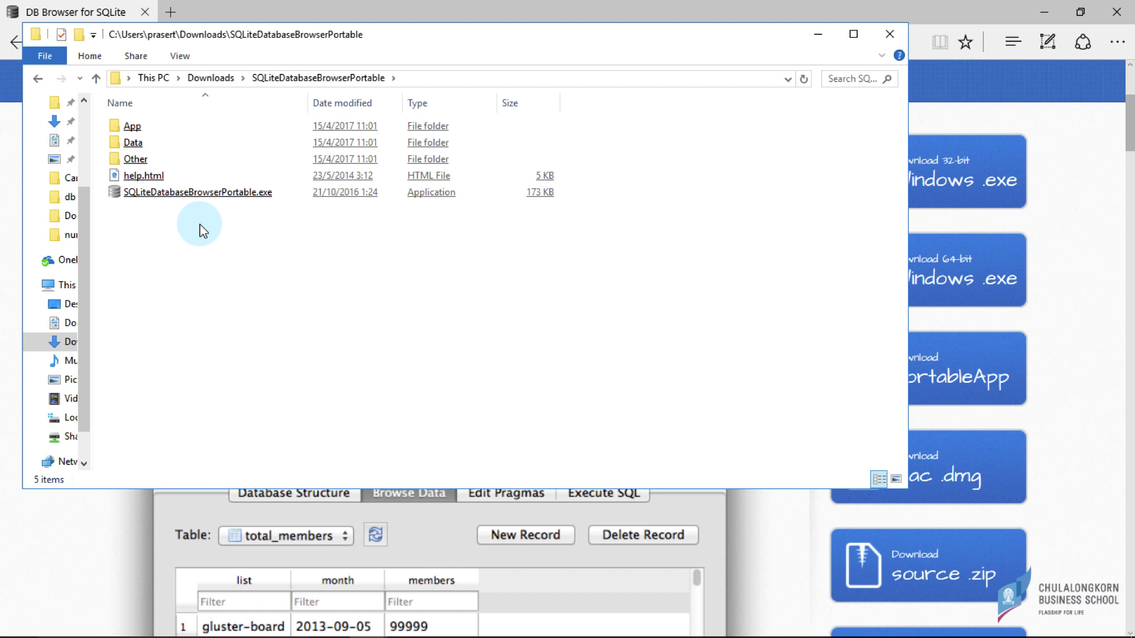
{"action": "left_click", "coordinate": [190, 195]}
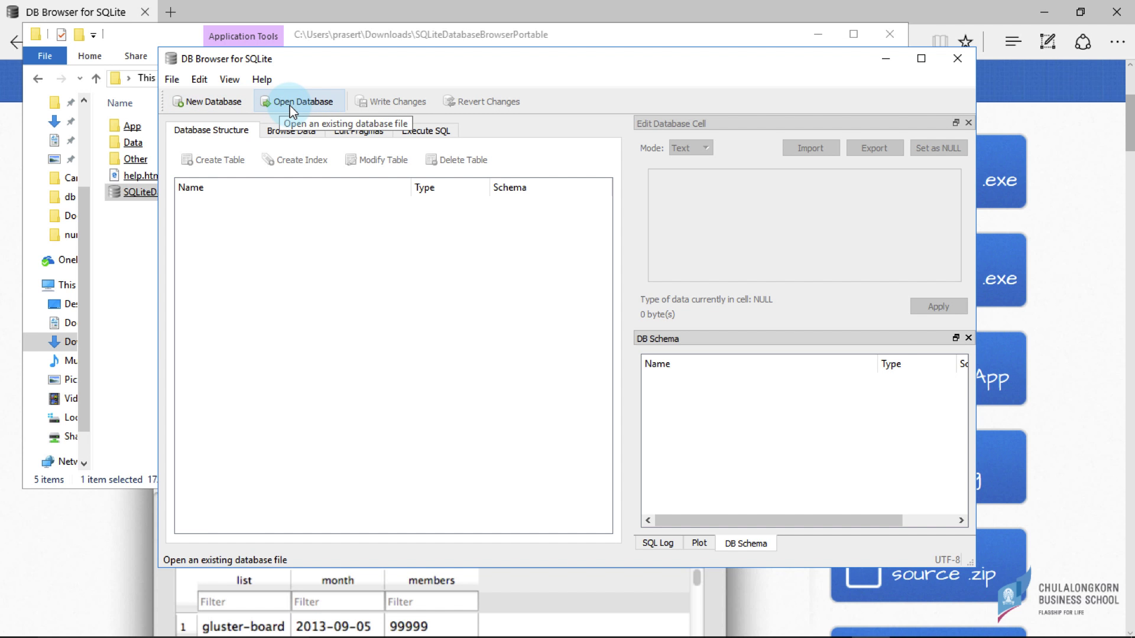
- Snap File Explorer to the left half with DB Browser on the right half
{"action": "left_click", "coordinate": [157, 36]}
{"action": "double_click", "coordinate": [157, 36]}
{"action": "left_click", "coordinate": [423, 148]}
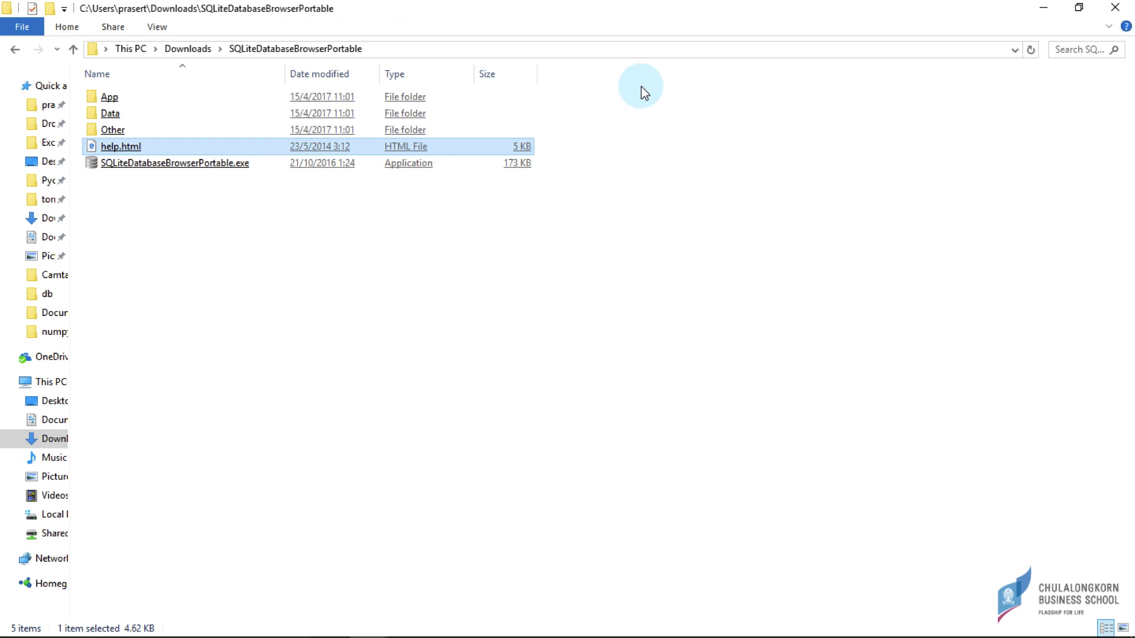
{"action": "key", "text": "super+Left"}
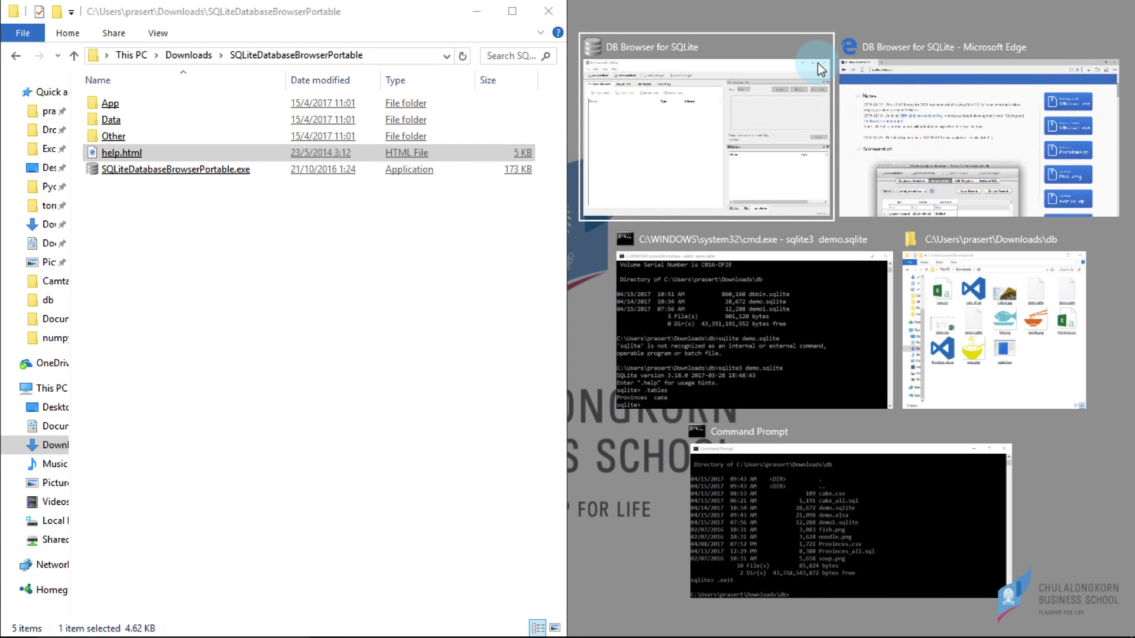
{"action": "left_click", "coordinate": [644, 175]}
- Open Downloads\db and drag demo.sqlite into DB Browser to load it
{"action": "left_click", "coordinate": [200, 59]}
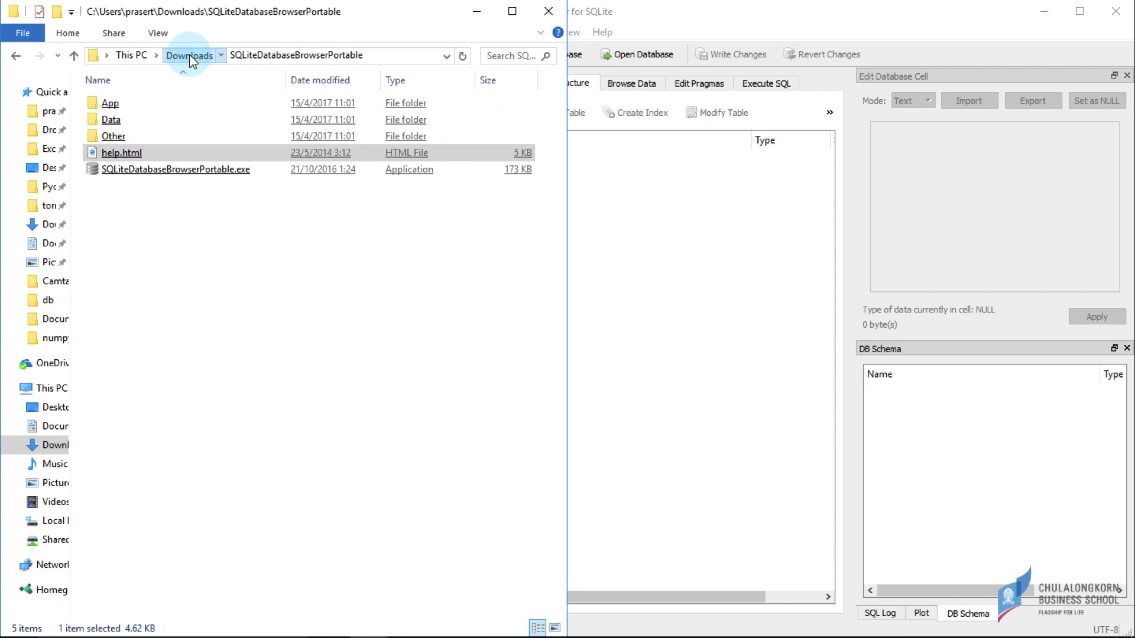
{"action": "double_click", "coordinate": [110, 105]}
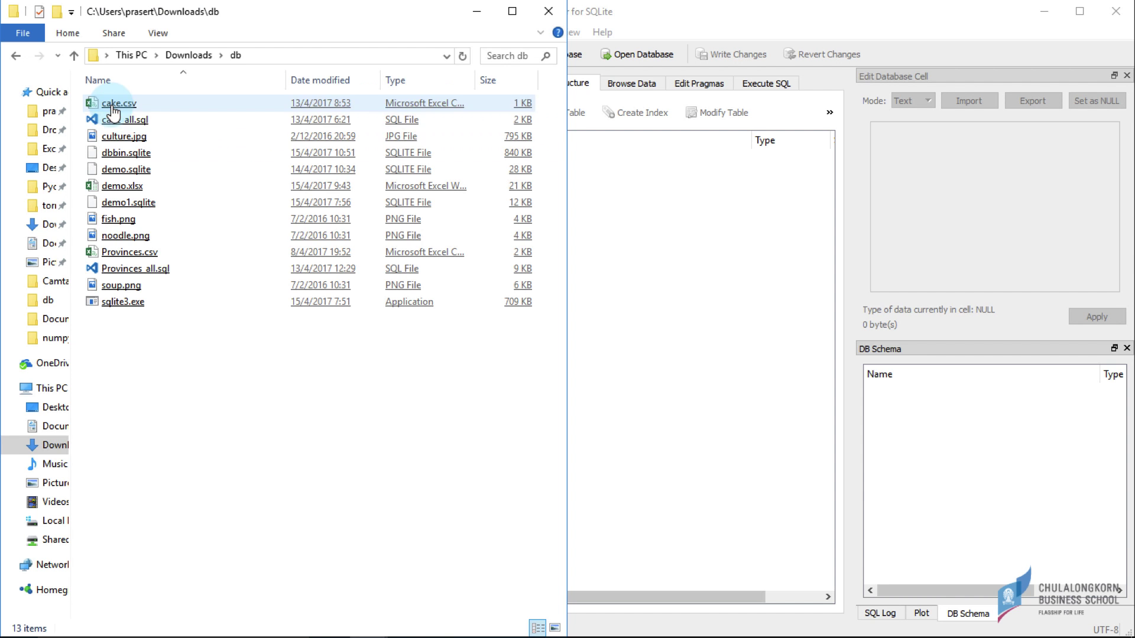
{"action": "left_click", "coordinate": [161, 363]}
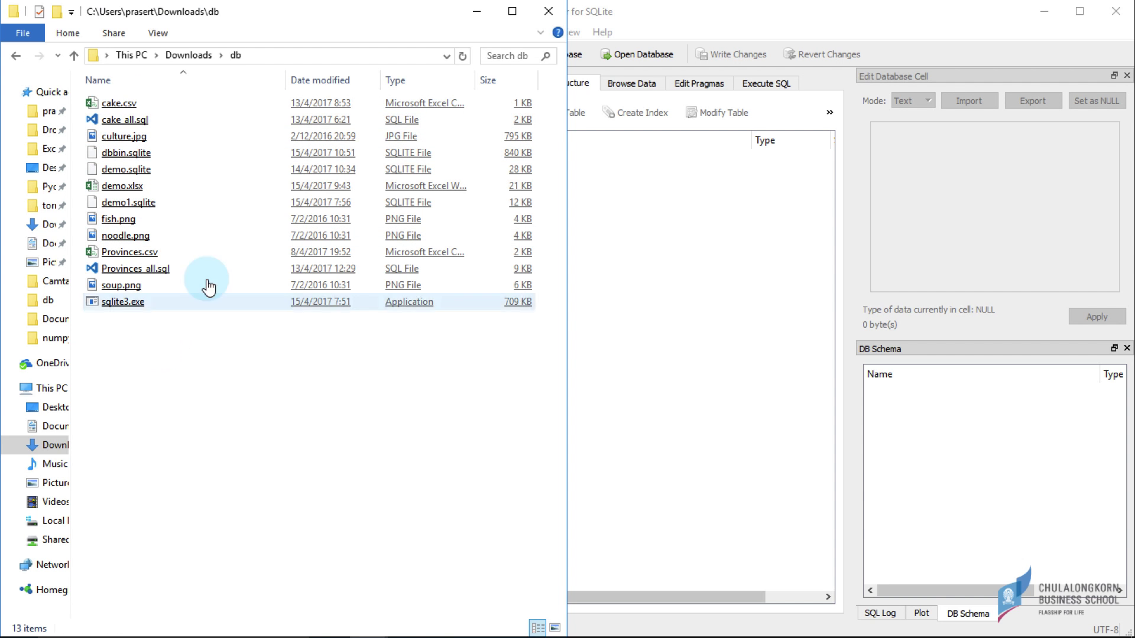
{"action": "left_click", "coordinate": [238, 247]}
{"action": "left_click", "coordinate": [143, 172]}
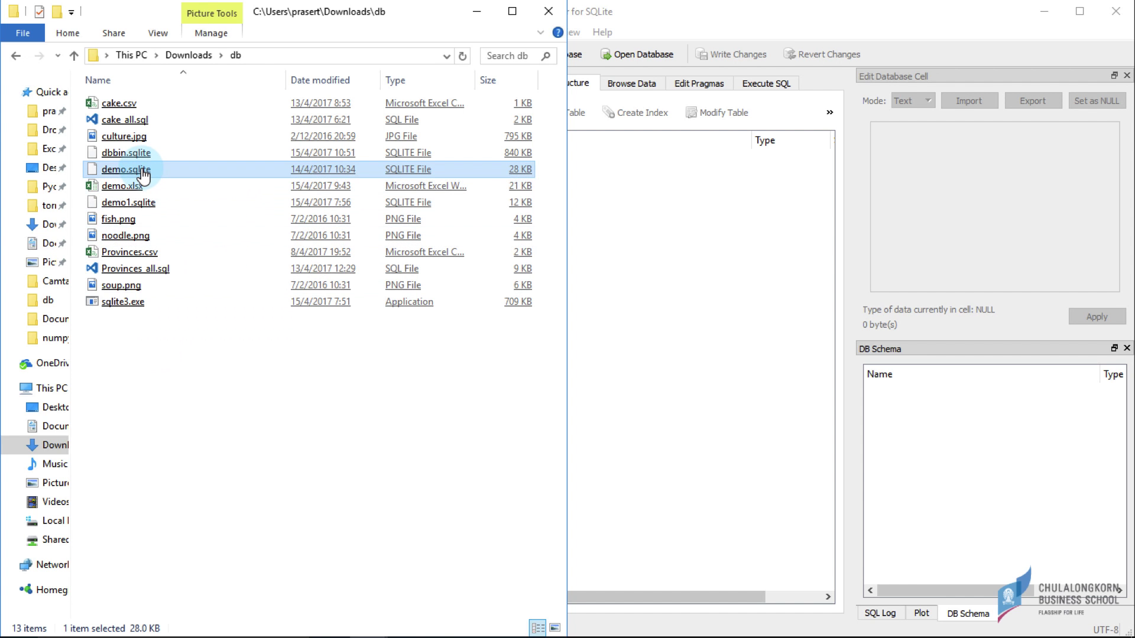
{"action": "left_click_drag", "start_coordinate": [143, 173], "coordinate": [710, 317]}
{"action": "left_click", "coordinate": [674, 322]}
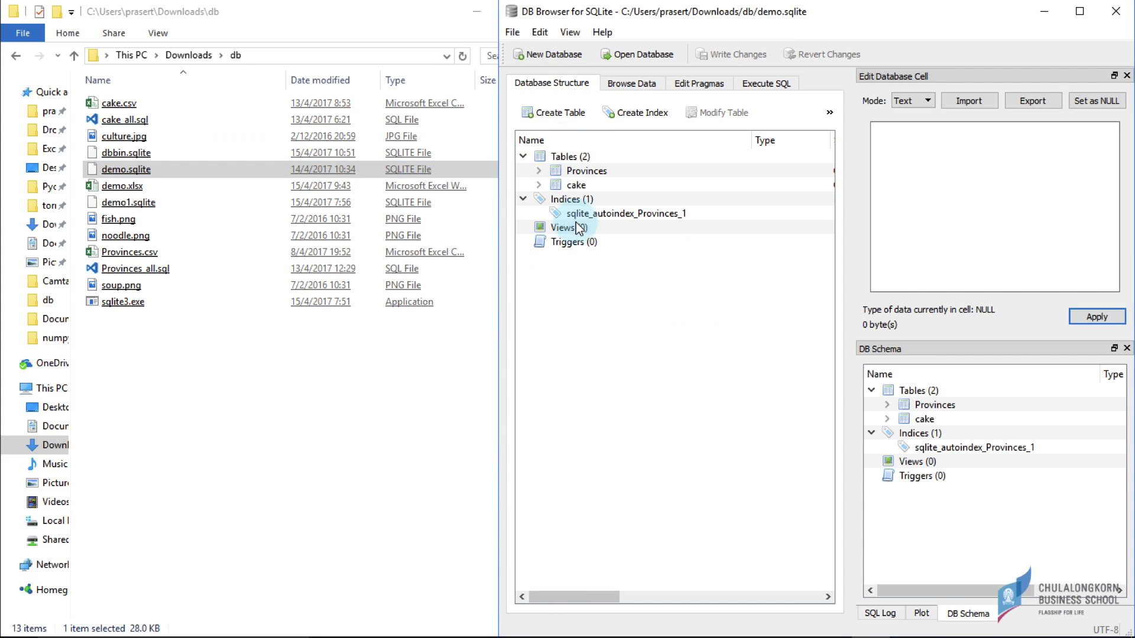
- Expand the Provinces table to list provinceID, provinceTh, provinceEn, regionID and areaKm2, then maximize the window
{"action": "left_click", "coordinate": [549, 188]}
{"action": "left_click", "coordinate": [558, 169]}
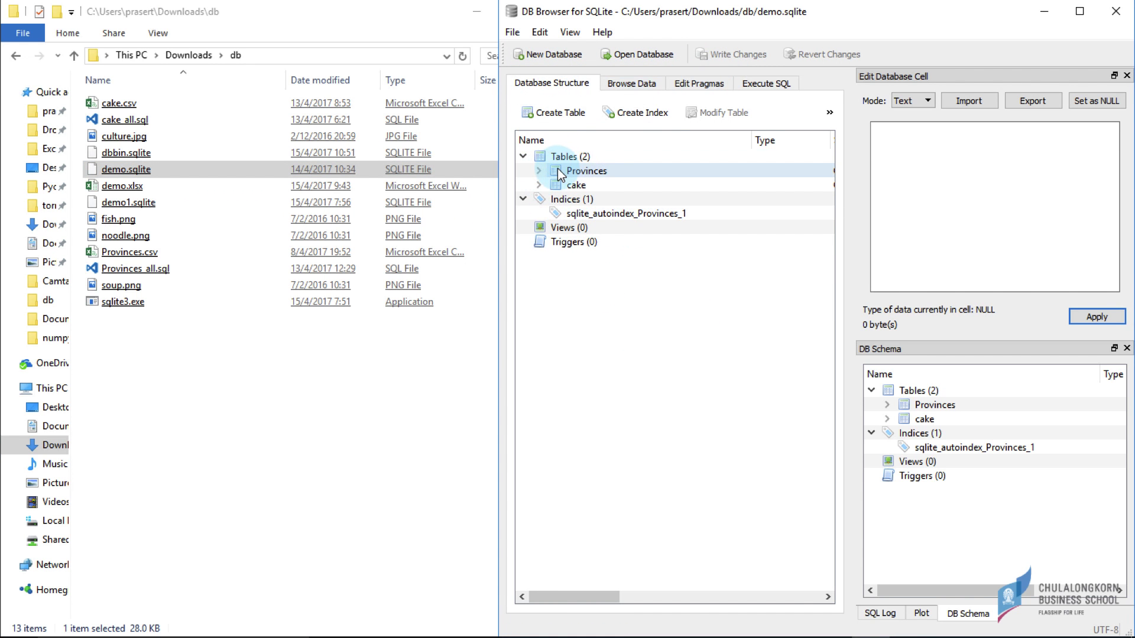
{"action": "double_click", "coordinate": [558, 170]}
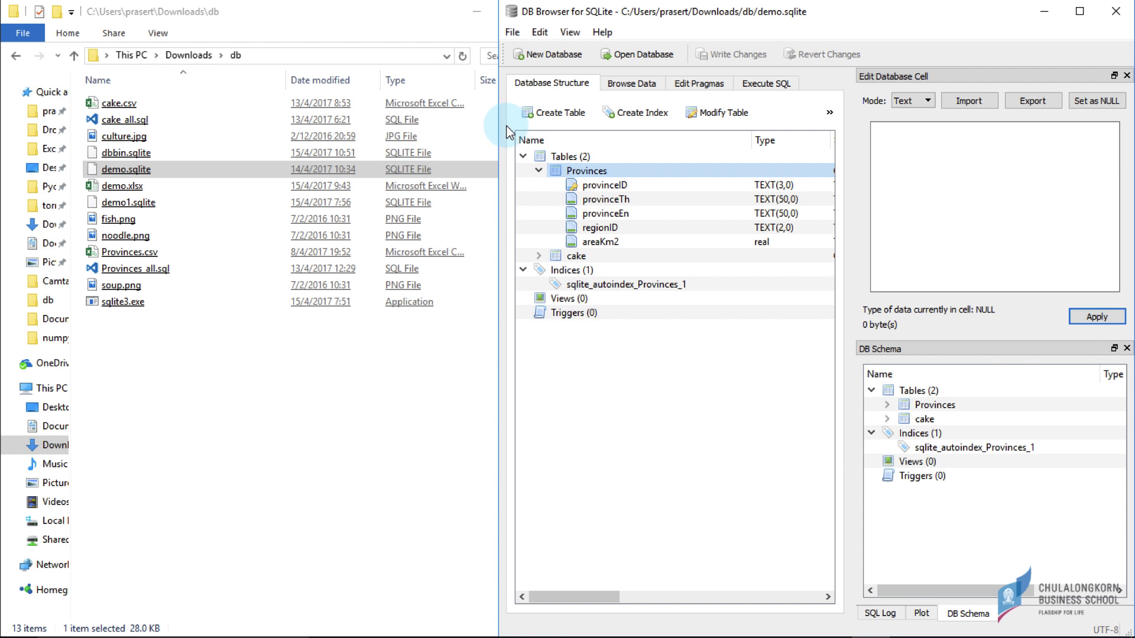
{"action": "left_click_drag", "start_coordinate": [498, 121], "coordinate": [212, 142]}
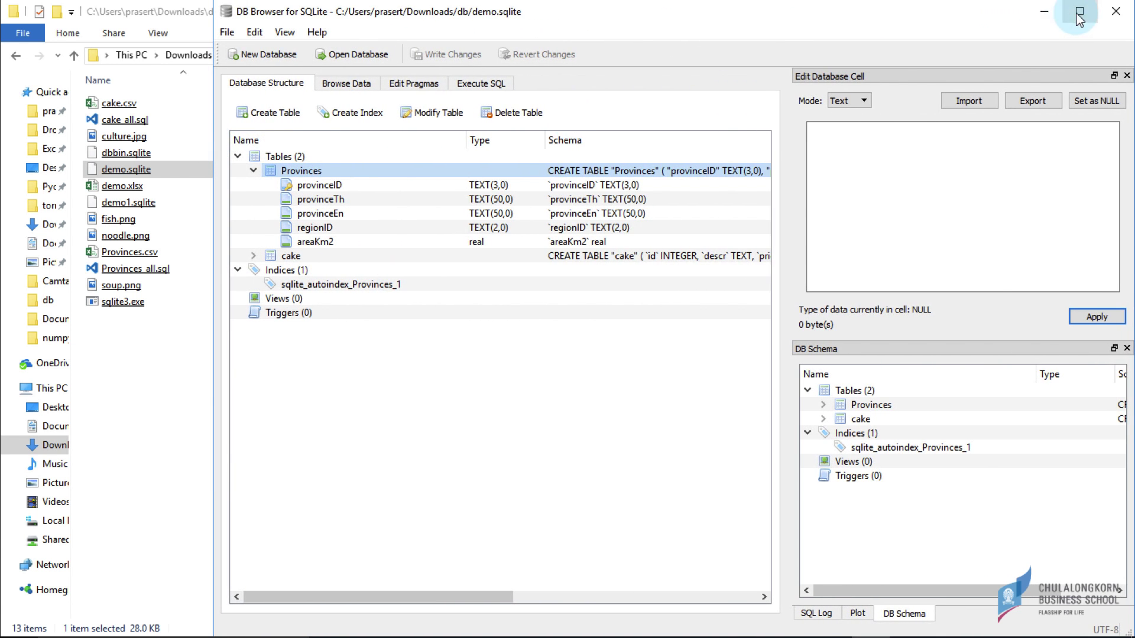
{"action": "left_click", "coordinate": [1079, 10]}
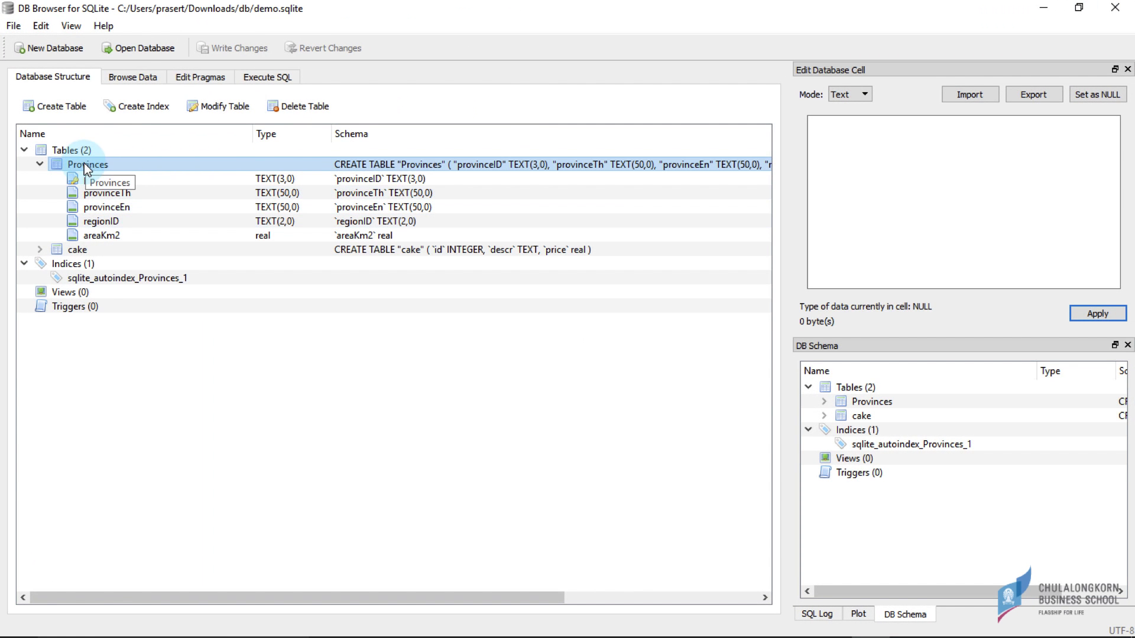
- Browse the Provinces records and try a 'C' filter on regionID, then clear it
{"action": "left_click", "coordinate": [137, 79]}
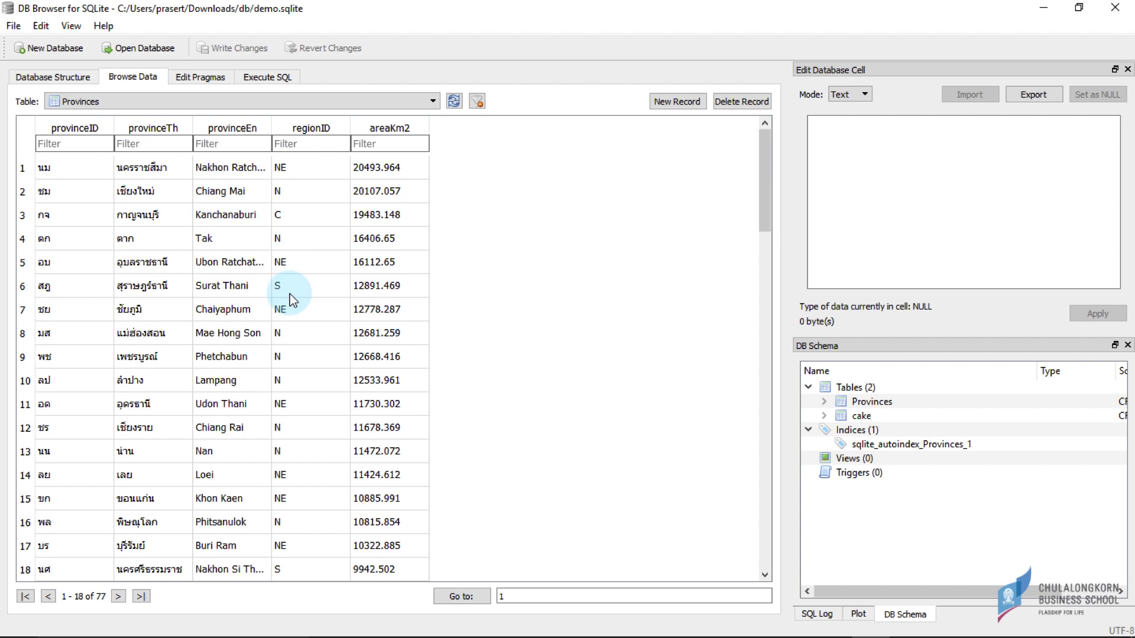
{"action": "scroll", "coordinate": [346, 275], "scroll_direction": "down", "scroll_amount": 11}
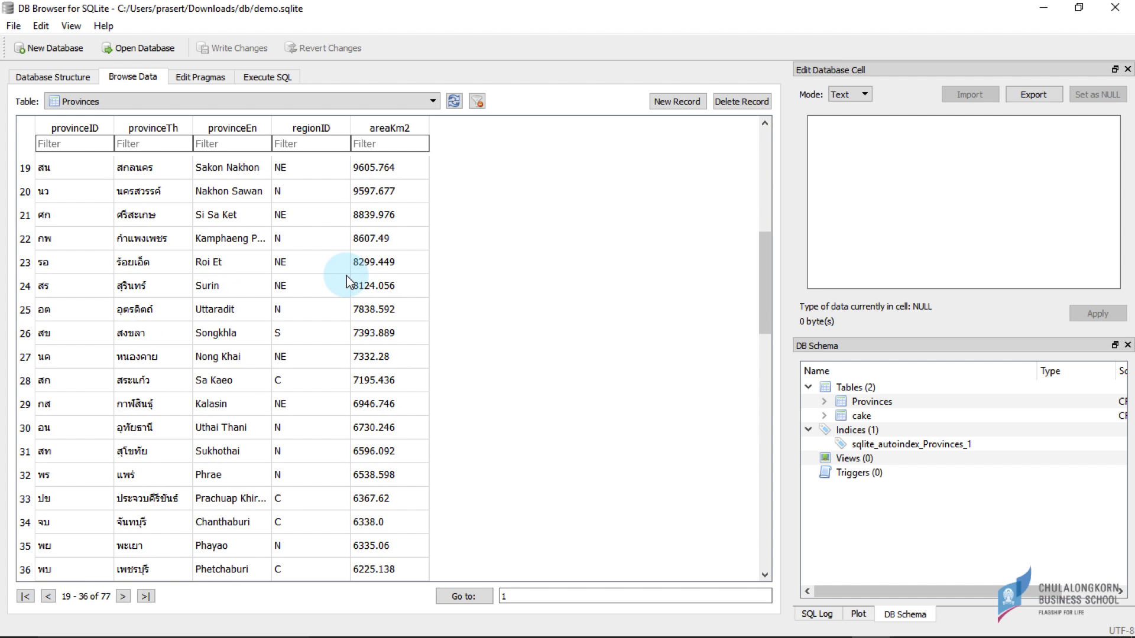
{"action": "scroll", "coordinate": [347, 275], "scroll_direction": "up", "scroll_amount": 11}
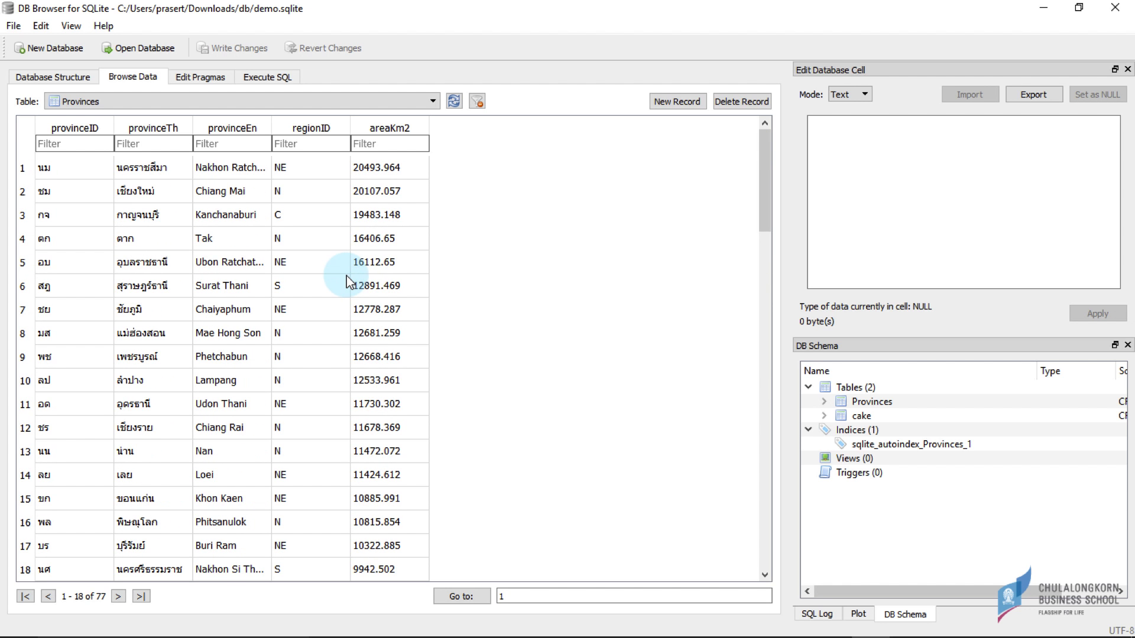
{"action": "left_click", "coordinate": [288, 144]}
{"action": "type", "text": "C"}
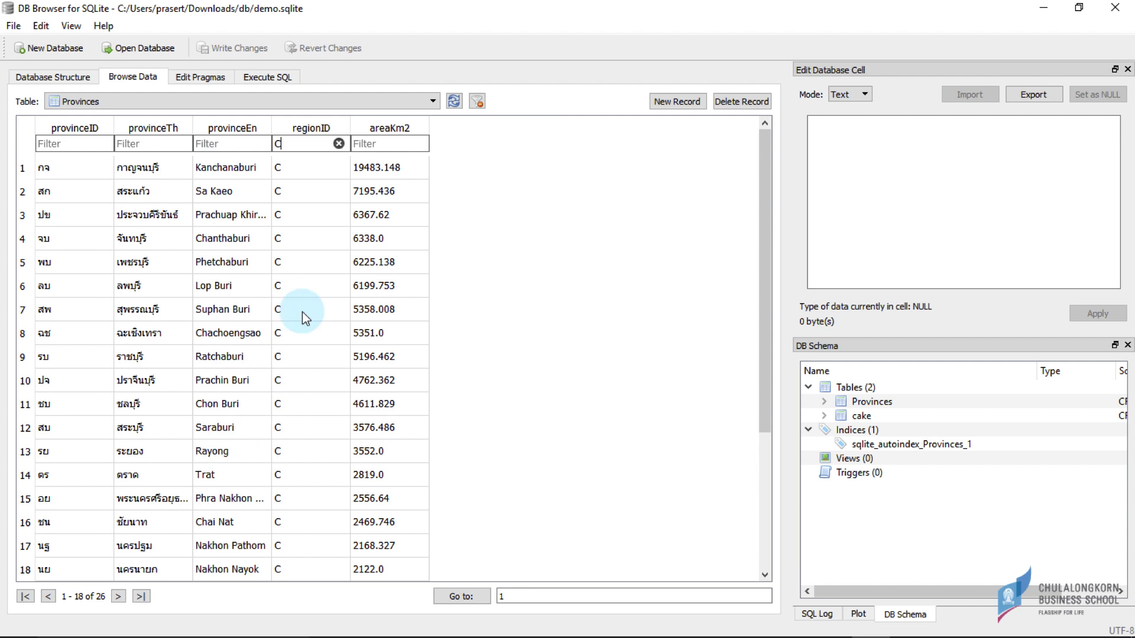
{"action": "key", "text": "BackSpace"}
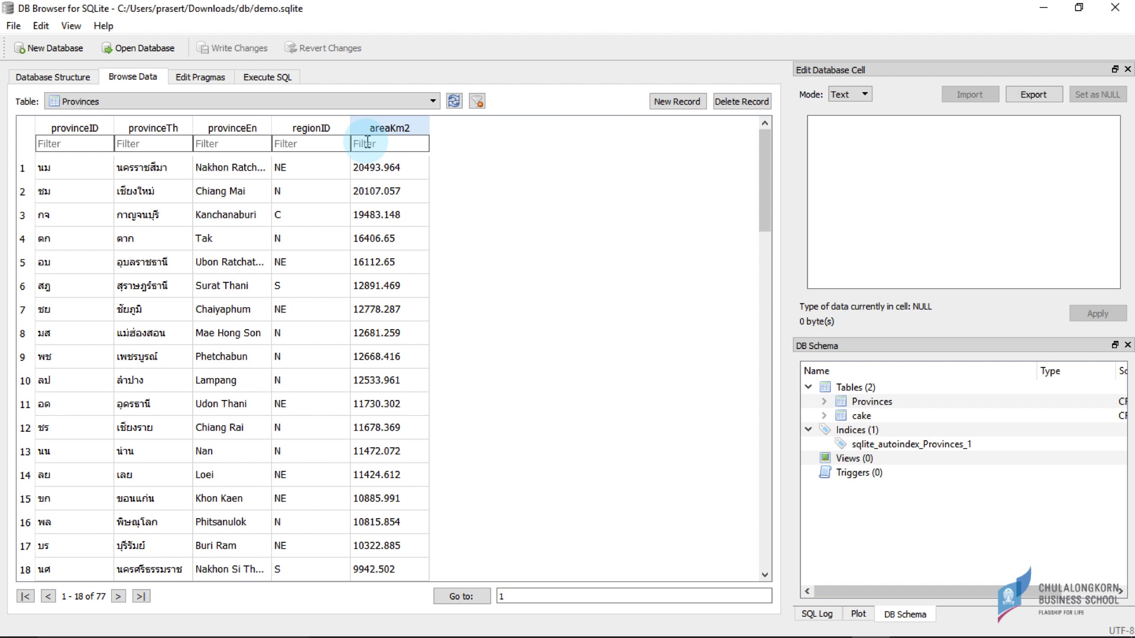
- Try an areaKm2 '>10000' filter and a provinceTh 'นคร' filter, clearing each afterwards
{"action": "type", "text": ">10000"}
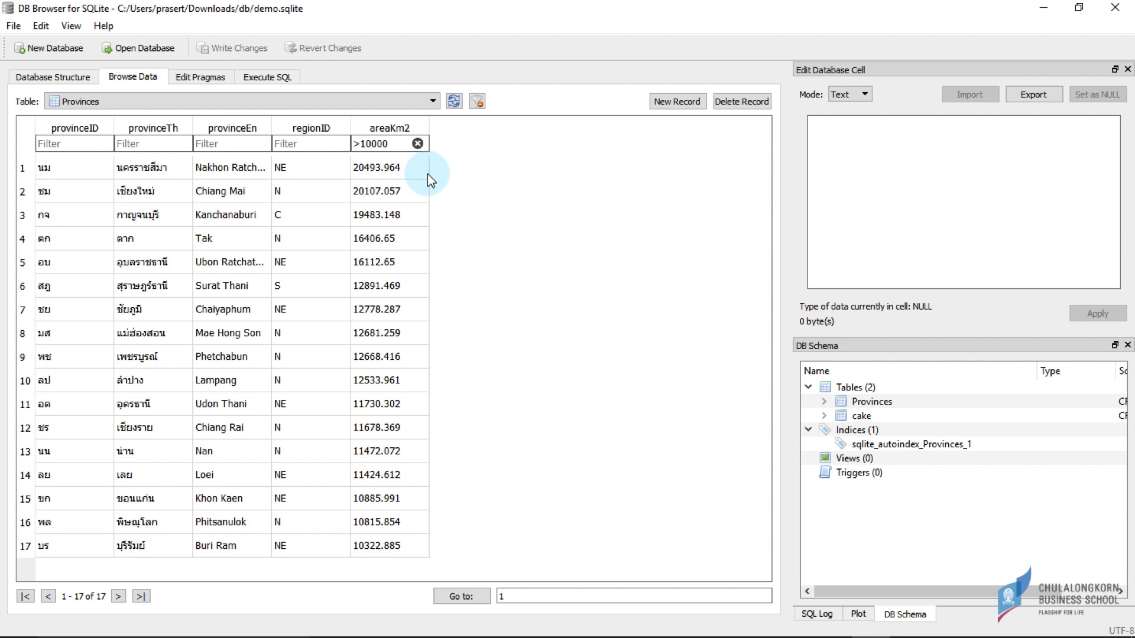
{"action": "key", "text": "BackSpace"}
{"action": "key", "text": "BackSpace"}
{"action": "key", "text": "BackSpace"}
{"action": "key", "text": "BackSpace"}
{"action": "key", "text": "BackSpace"}
{"action": "key", "text": "BackSpace"}
{"action": "left_click", "coordinate": [152, 144]}
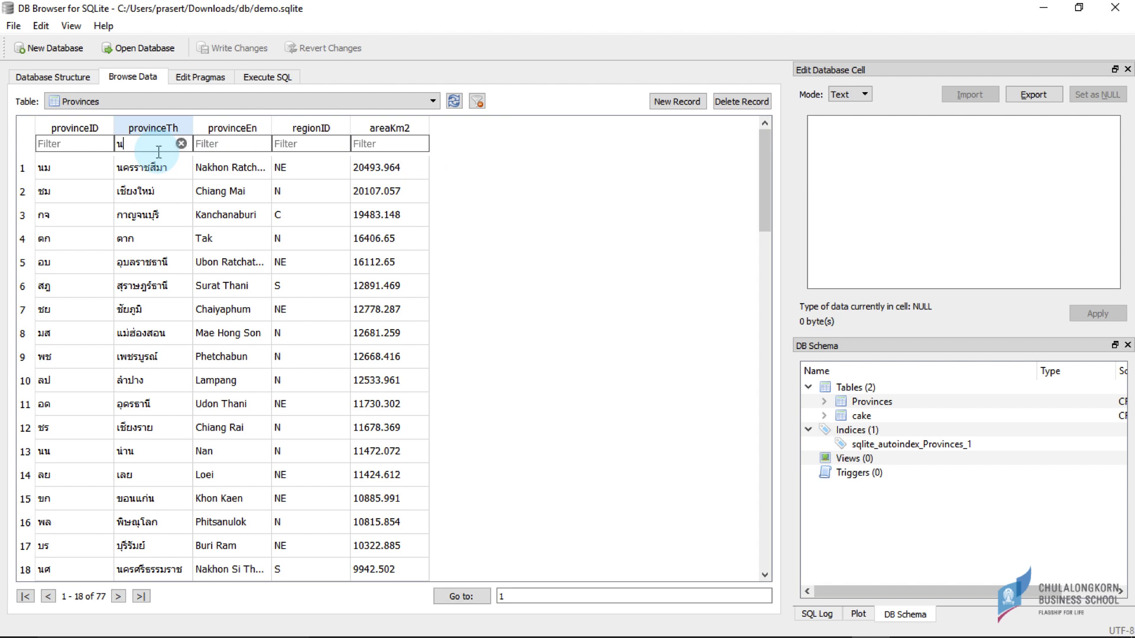
{"action": "type", "text": "นคร"}
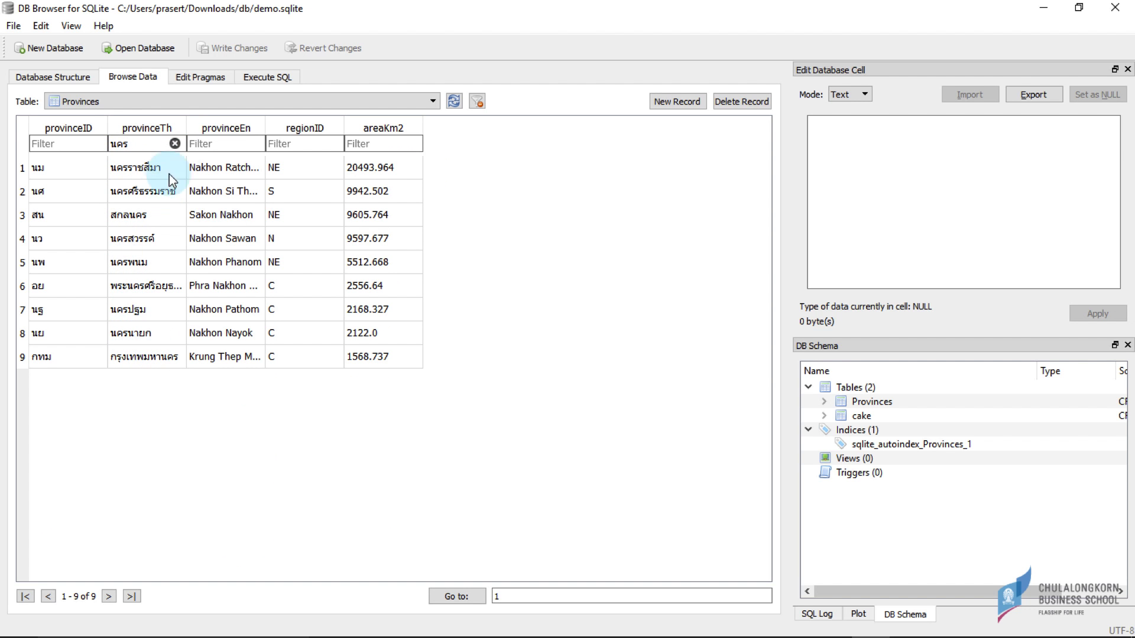
{"action": "left_click", "coordinate": [175, 144]}
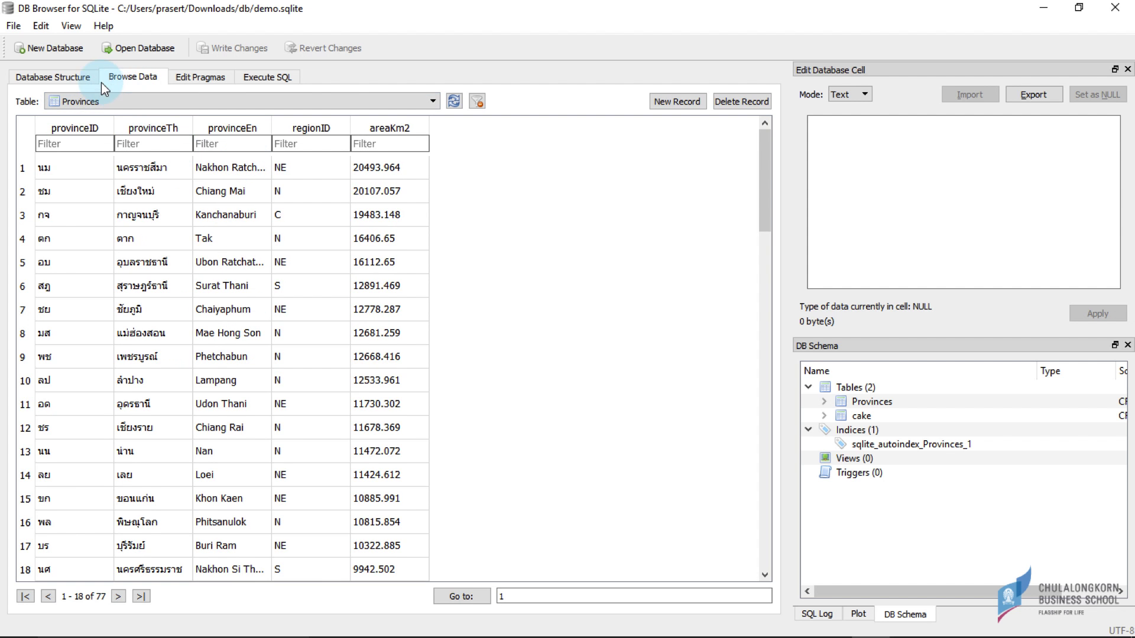
- Run 'select * from provinces;' in Execute SQL to list all 77 provinces
{"action": "left_click", "coordinate": [72, 77]}
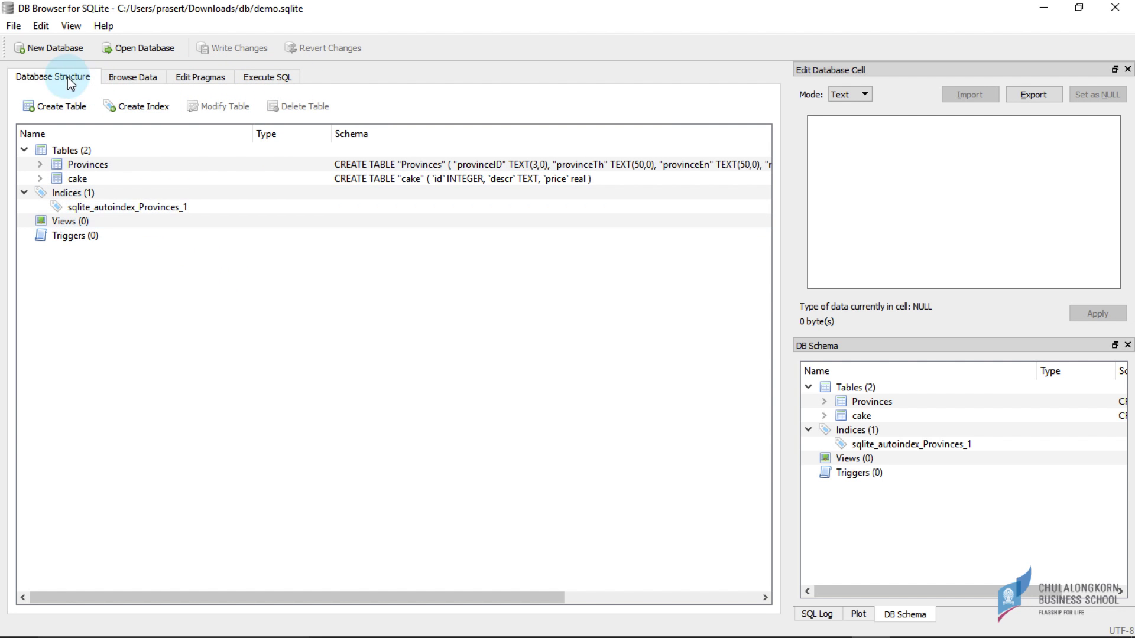
{"action": "left_click", "coordinate": [256, 78]}
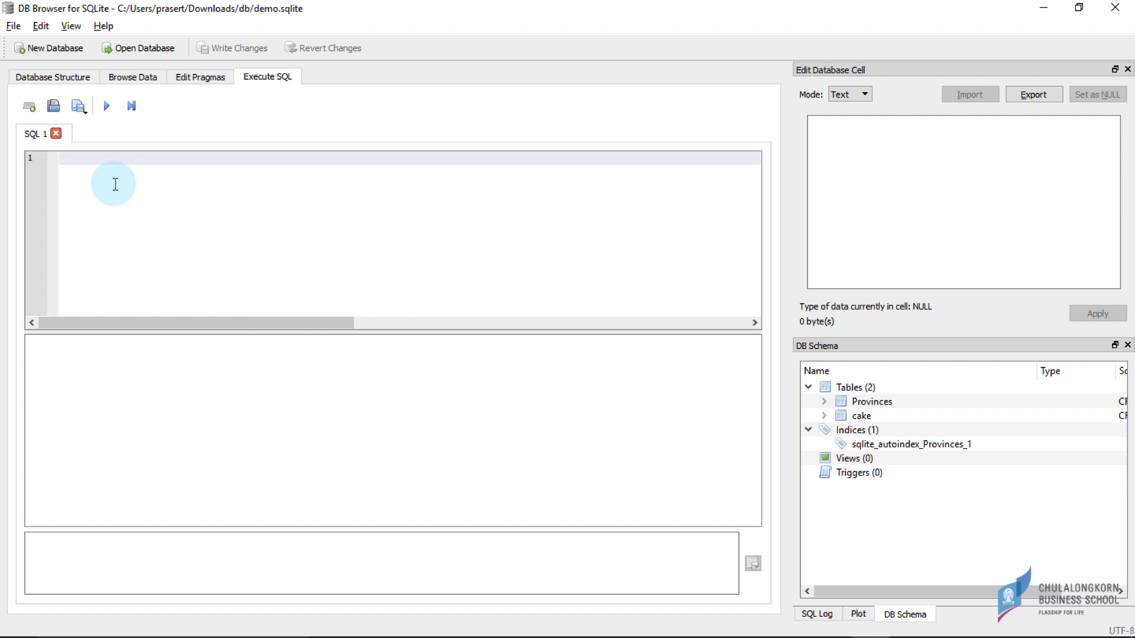
{"action": "type", "text": "select "}
{"action": "type", "text": "* from pro"}
{"action": "type", "text": "vic"}
{"action": "type", "text": "ces;"}
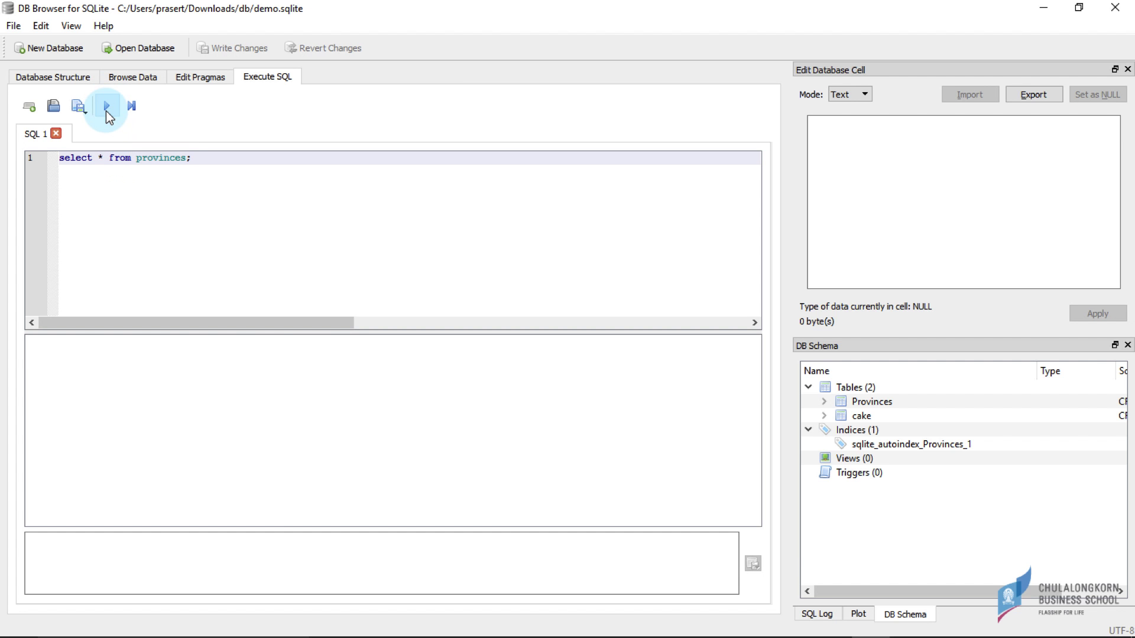
{"action": "left_click", "coordinate": [107, 108]}
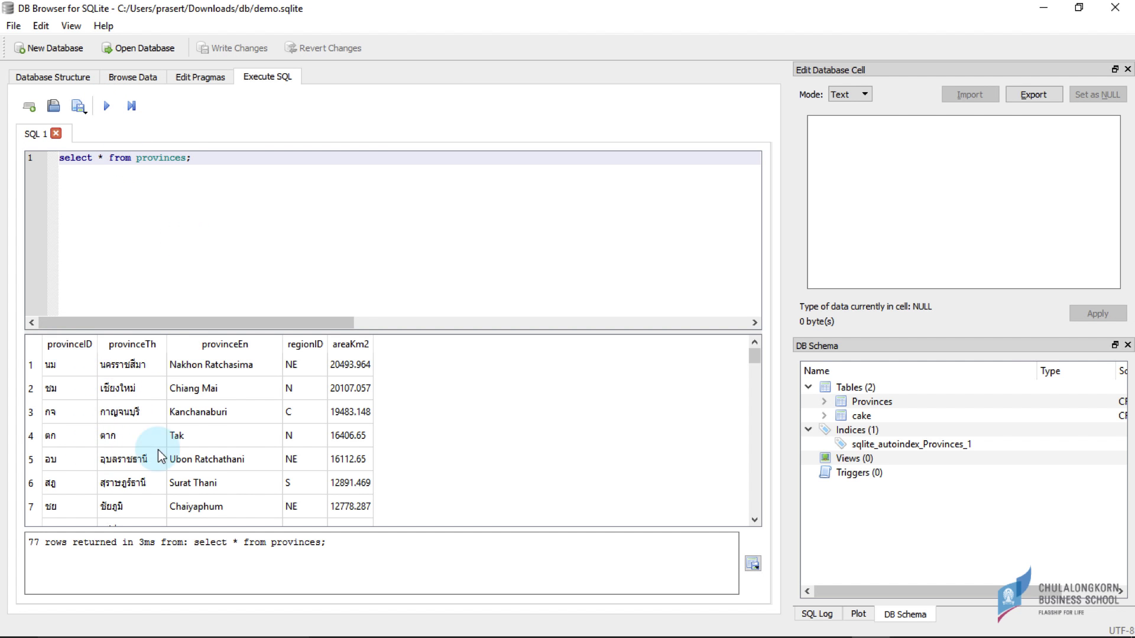
- Add "where regionid = 'N'" and rerun to get 17 provinces, then return to Database Structure
{"action": "type", "text": "where "}
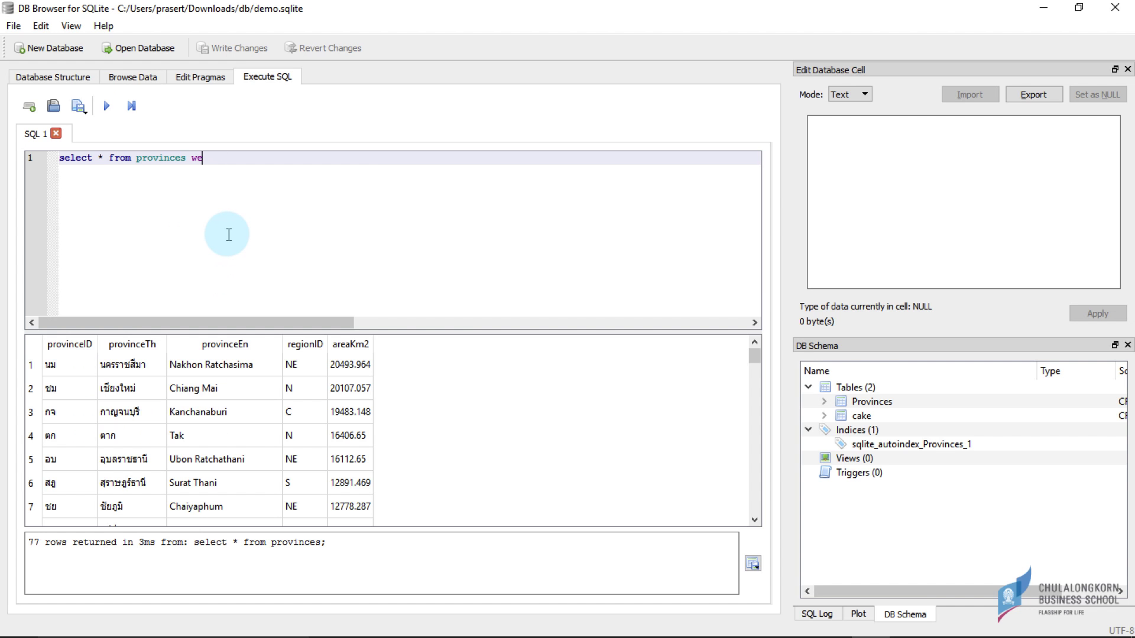
{"action": "type", "text": "regionid = 'N';"}
{"action": "left_click", "coordinate": [107, 106]}
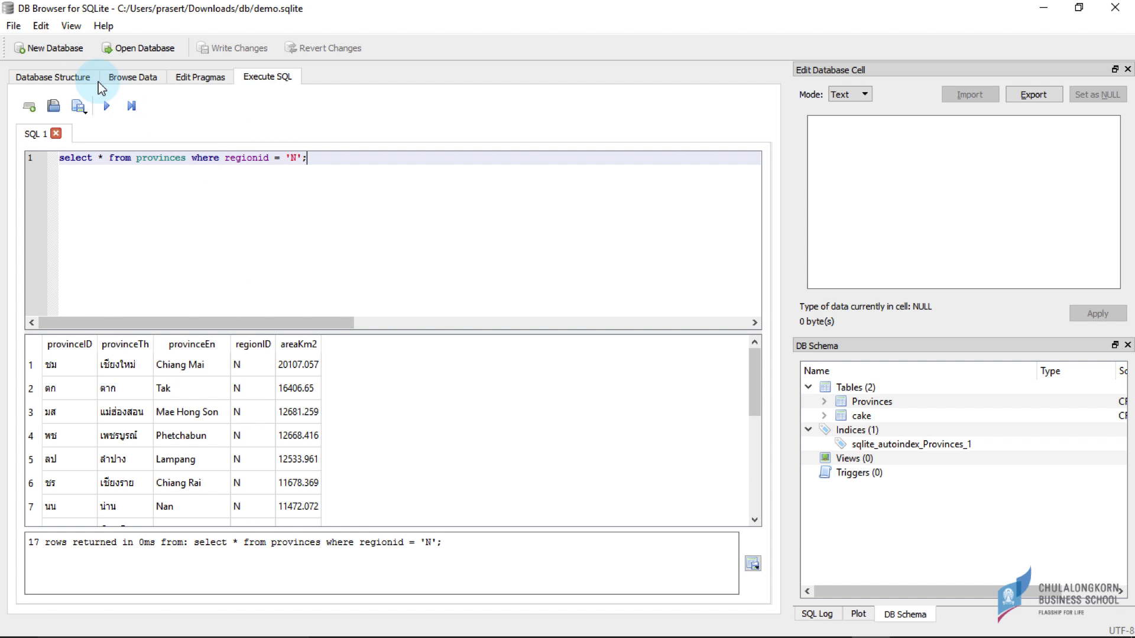
{"action": "left_click", "coordinate": [65, 78]}
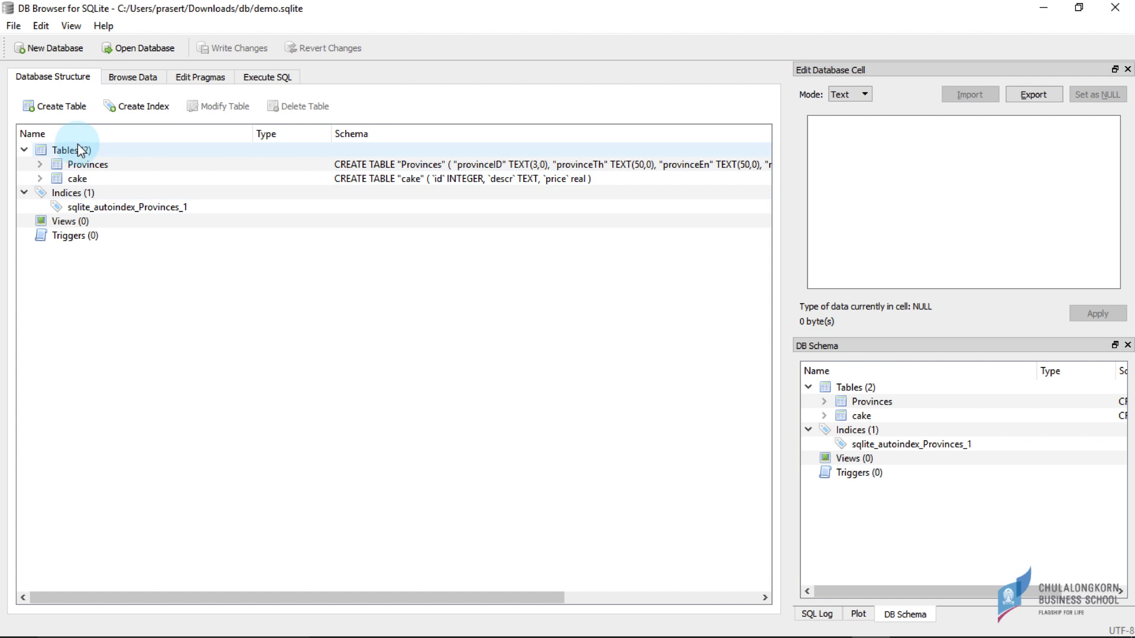
- Start a new table named contacts with an INTEGER primary key field id
{"action": "left_click", "coordinate": [51, 109]}
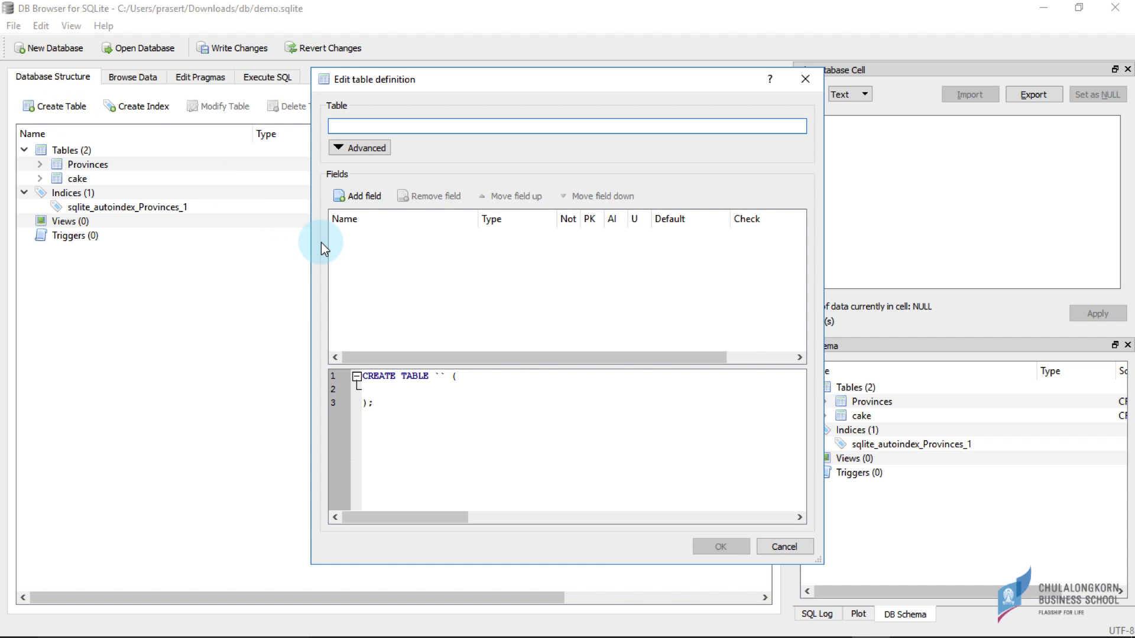
{"action": "type", "text": "contacts"}
{"action": "left_click", "coordinate": [359, 196]}
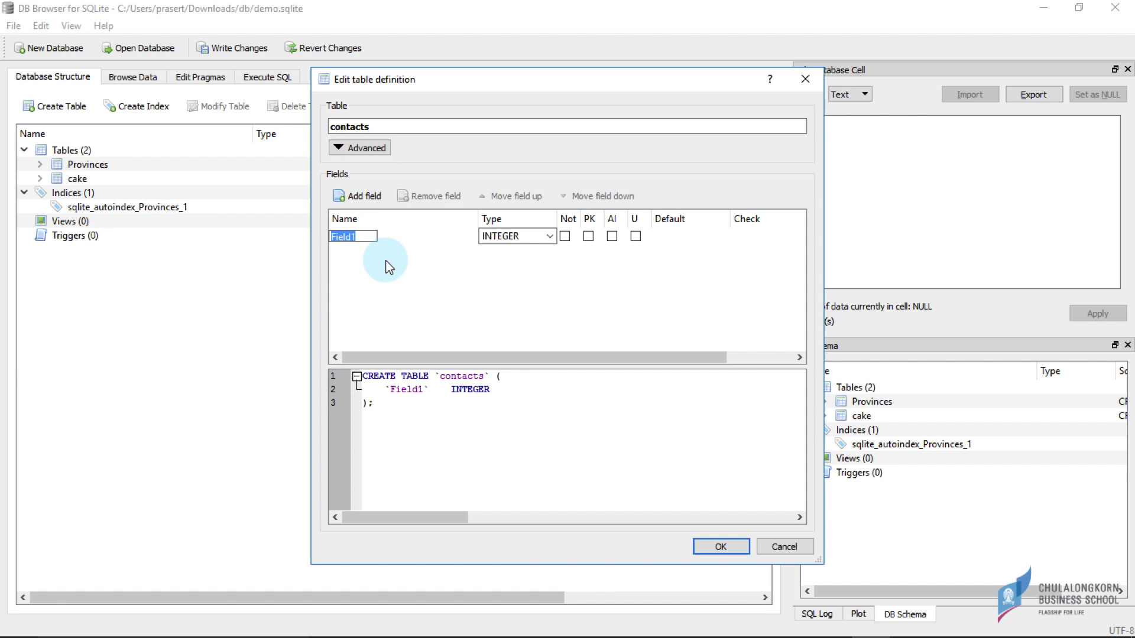
{"action": "type", "text": "id"}
{"action": "left_click", "coordinate": [551, 236]}
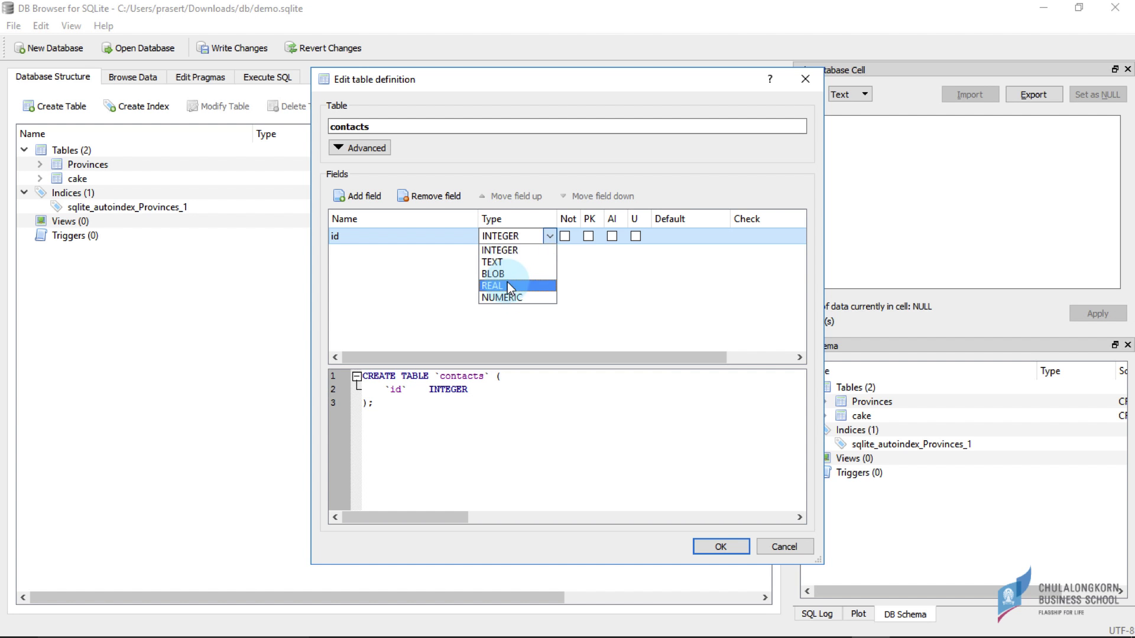
{"action": "left_click", "coordinate": [551, 231]}
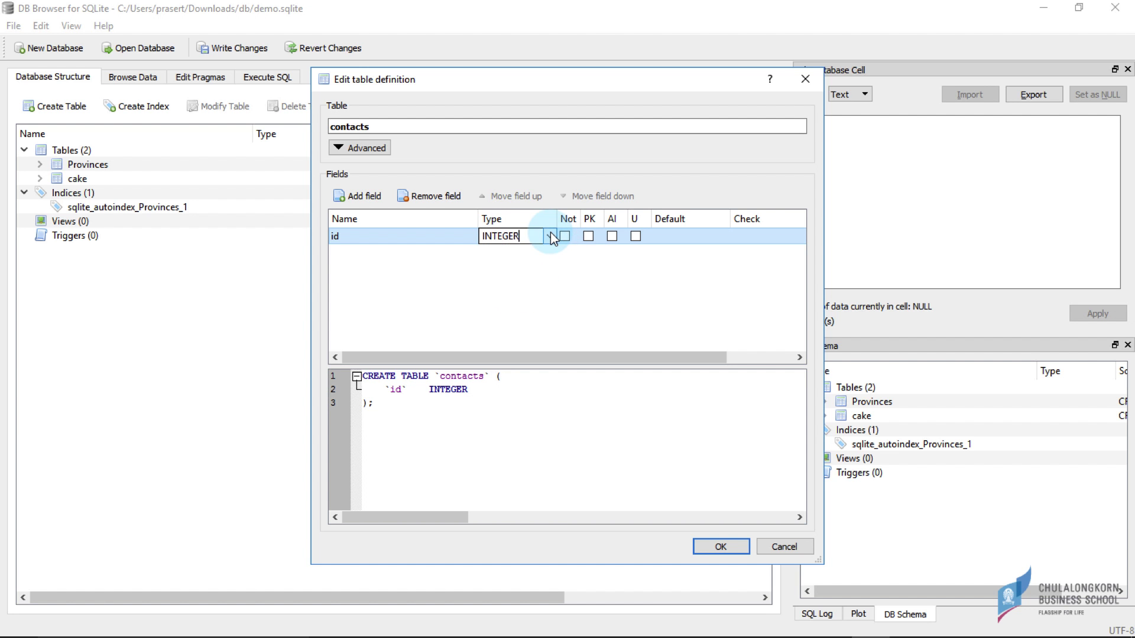
{"action": "left_click", "coordinate": [589, 237]}
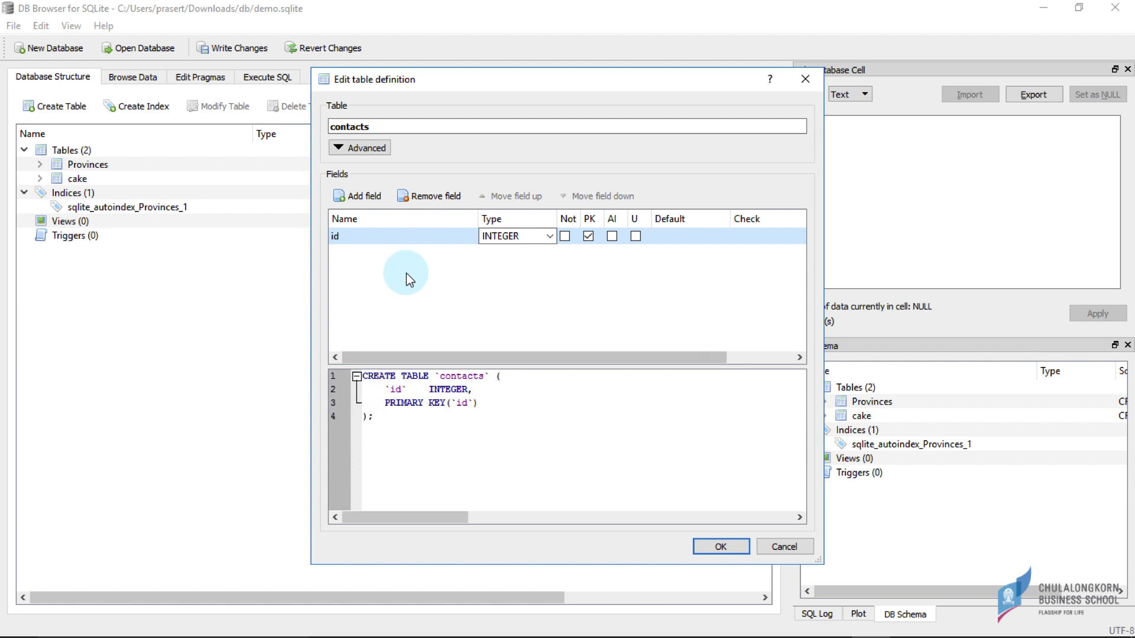
- Add TEXT fields fName and lName to the contacts table
{"action": "left_click", "coordinate": [360, 197]}
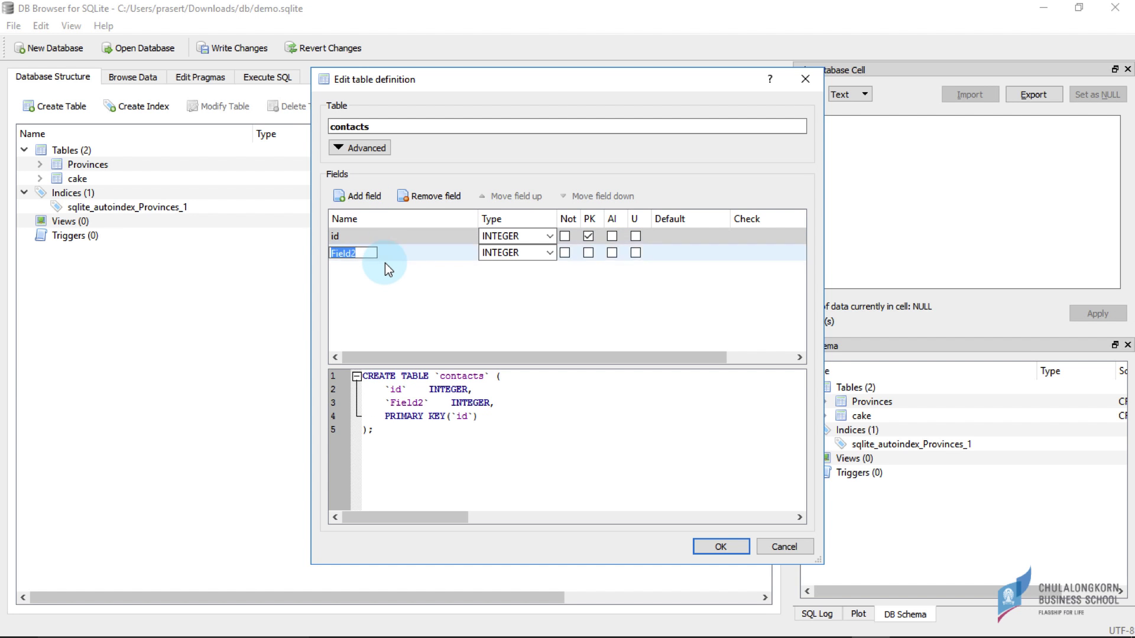
{"action": "type", "text": "fName"}
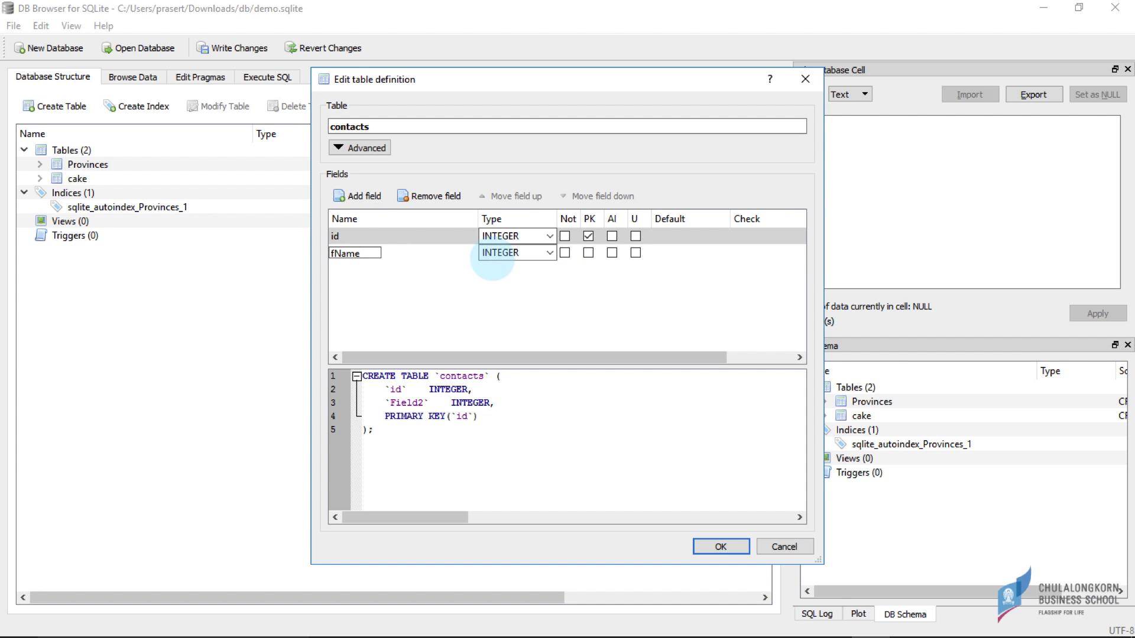
{"action": "key", "text": "Return"}
{"action": "left_click", "coordinate": [550, 253]}
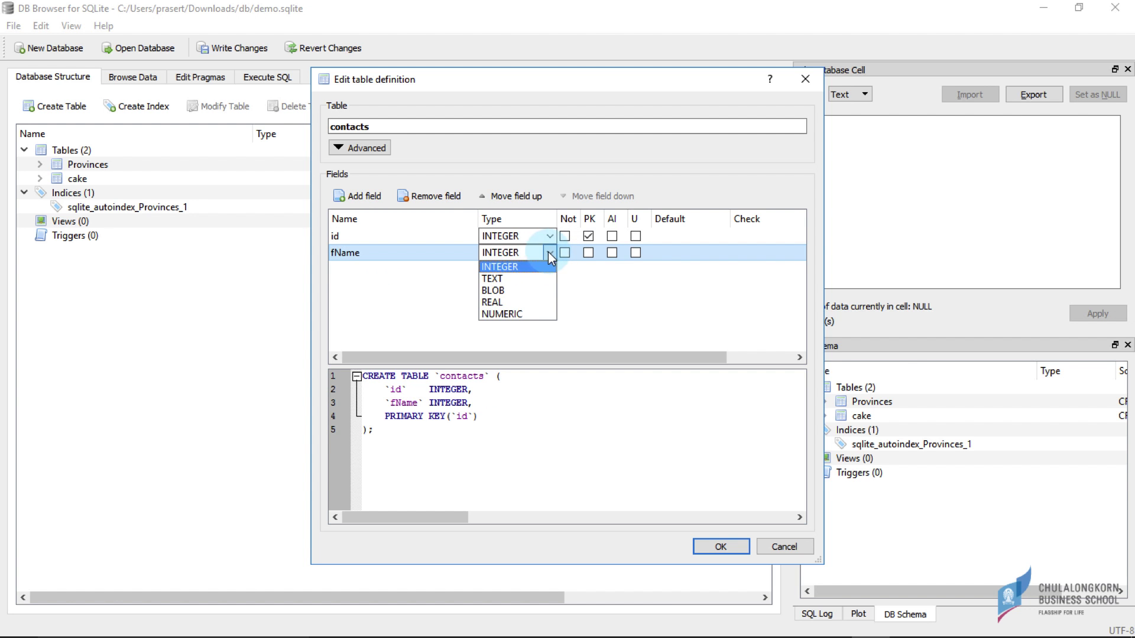
{"action": "left_click", "coordinate": [512, 280]}
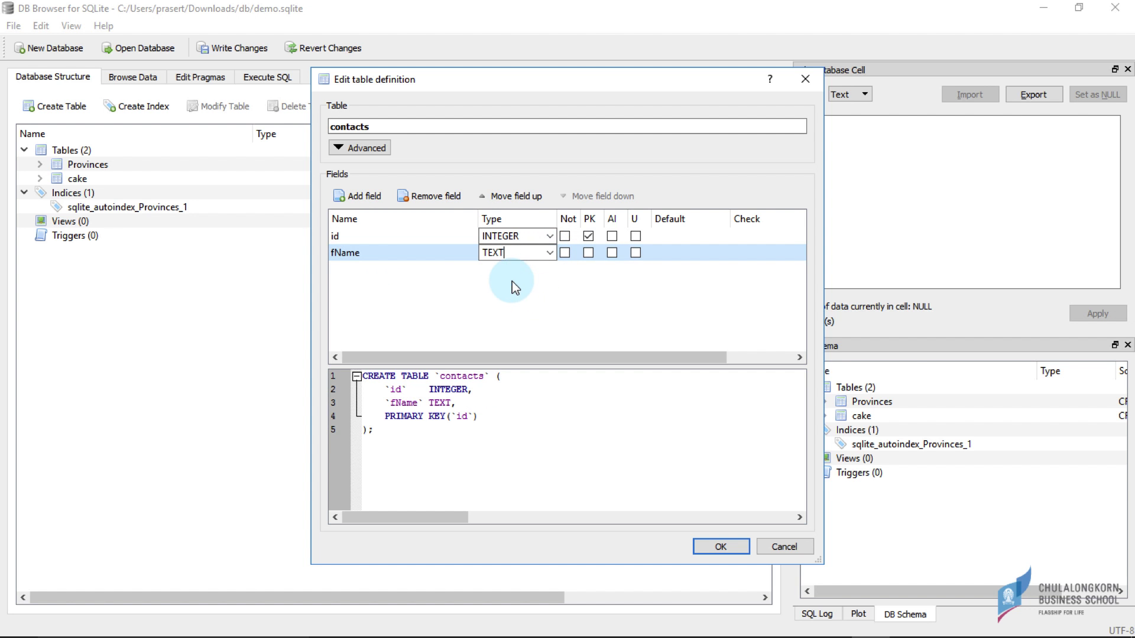
{"action": "left_click", "coordinate": [358, 196]}
{"action": "type", "text": "lName"}
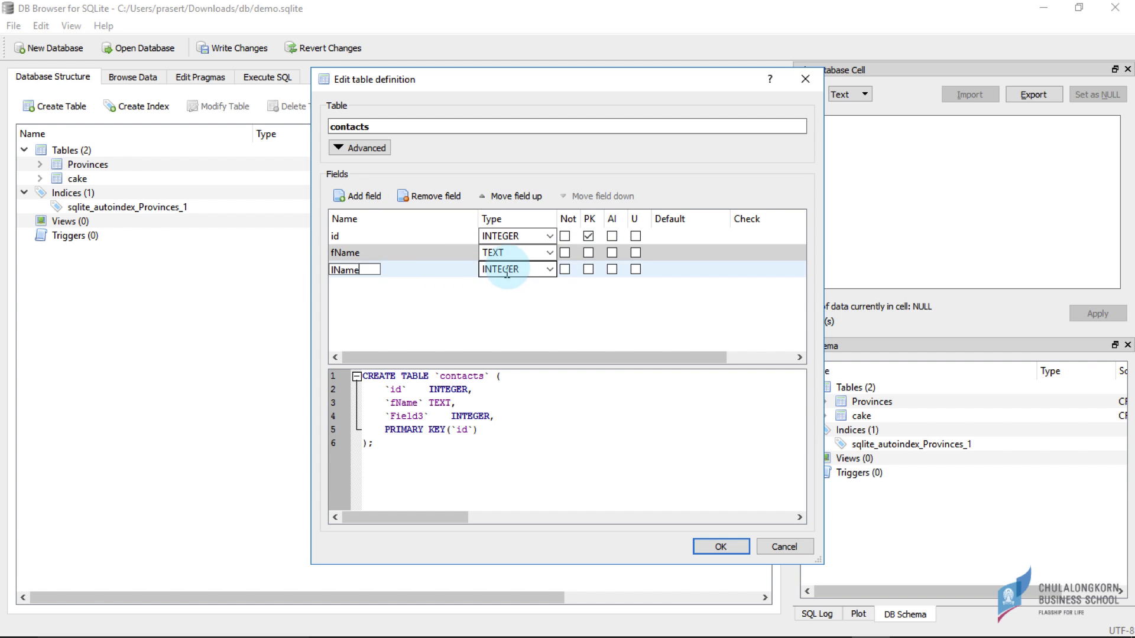
{"action": "key", "text": "Return"}
{"action": "left_click", "coordinate": [552, 268]}
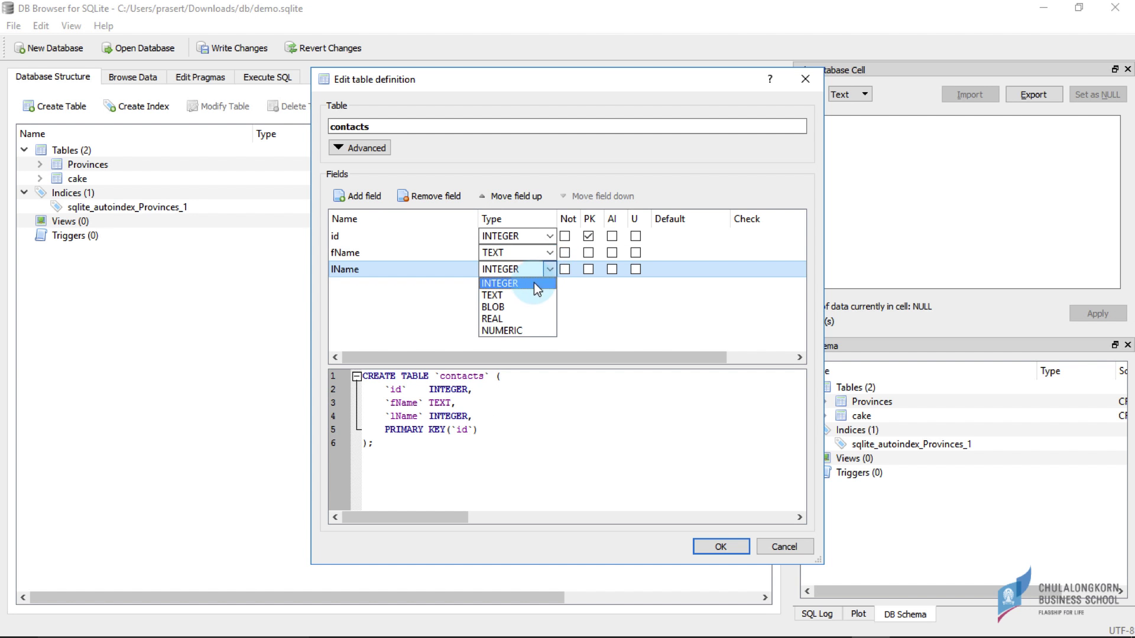
{"action": "left_click", "coordinate": [535, 288]}
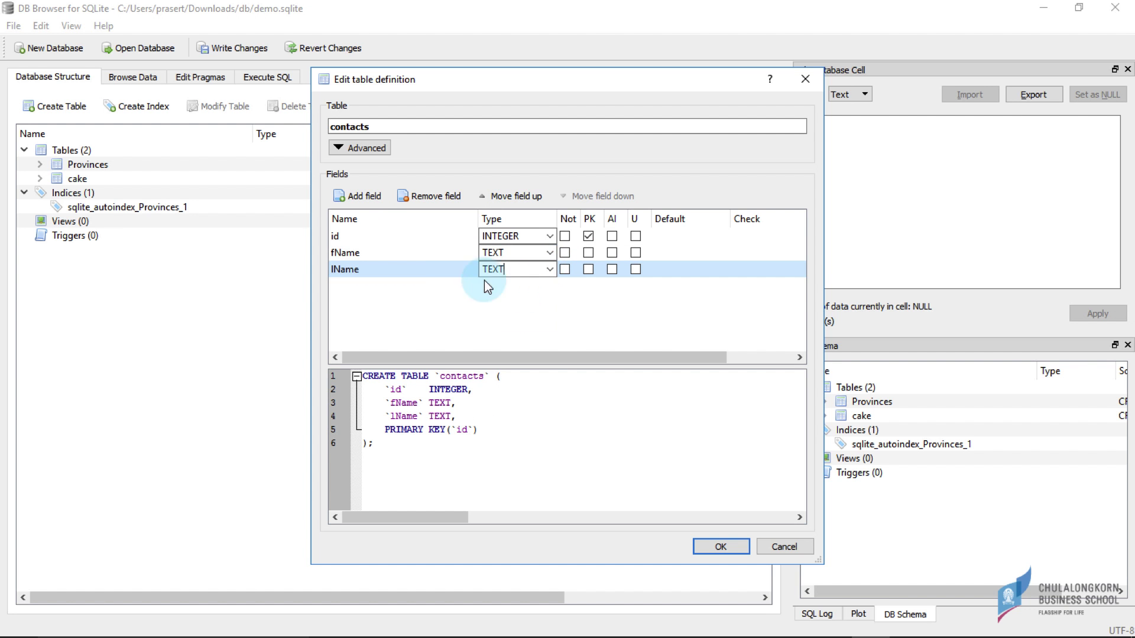
- Add a TEXT field phone and confirm creating the contacts table
{"action": "left_click", "coordinate": [371, 199]}
{"action": "type", "text": "phone"}
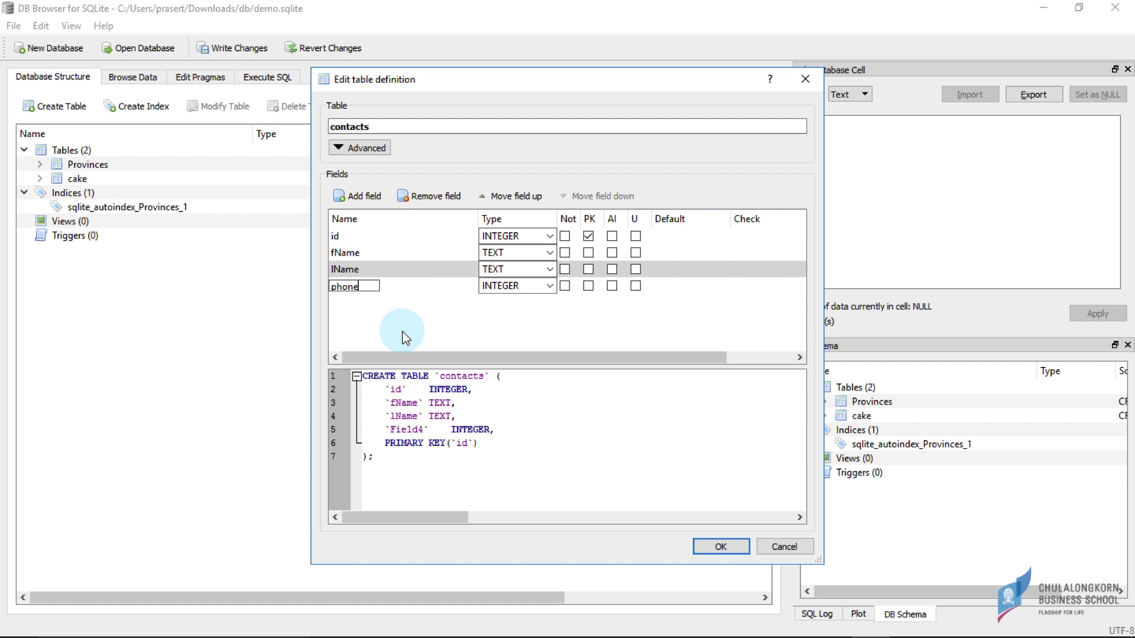
{"action": "left_click", "coordinate": [549, 285]}
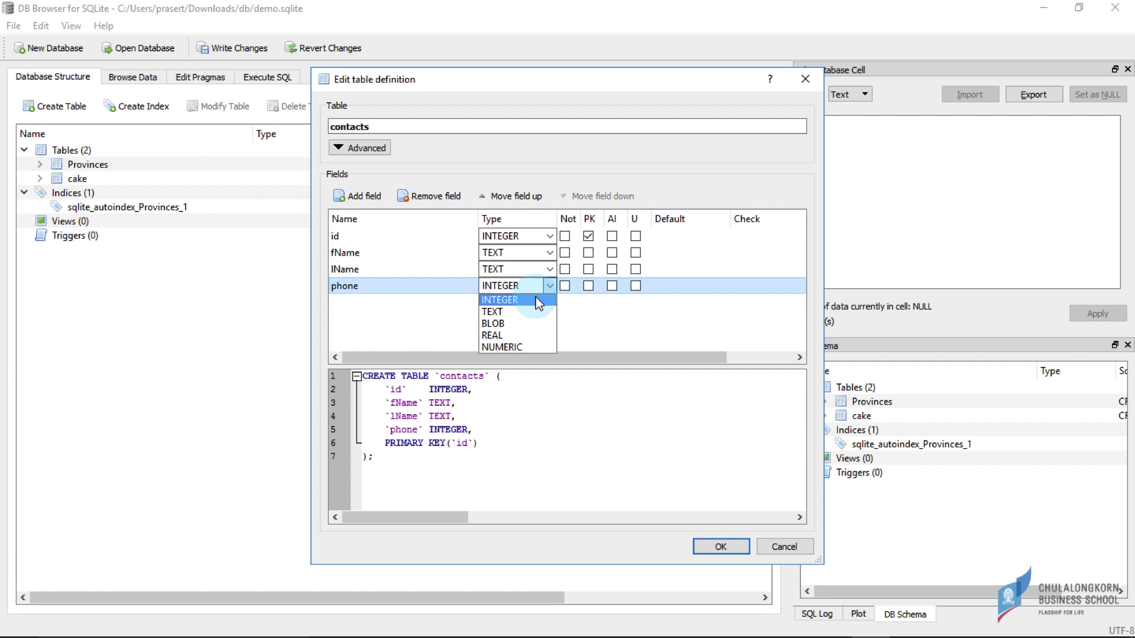
{"action": "left_click", "coordinate": [529, 313]}
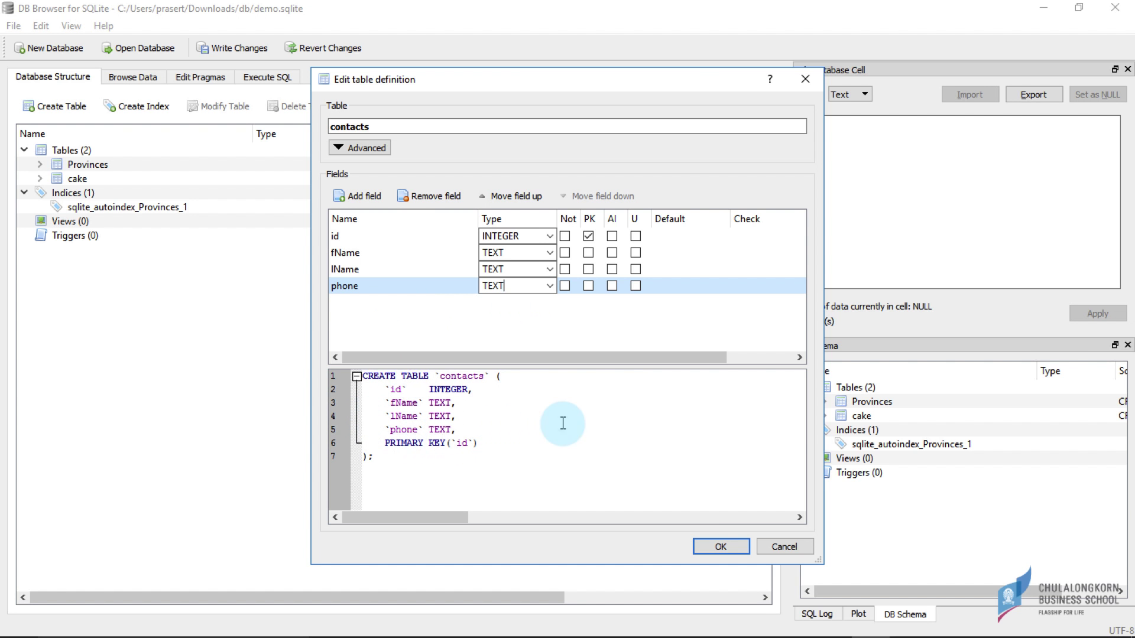
{"action": "left_click", "coordinate": [717, 547]}
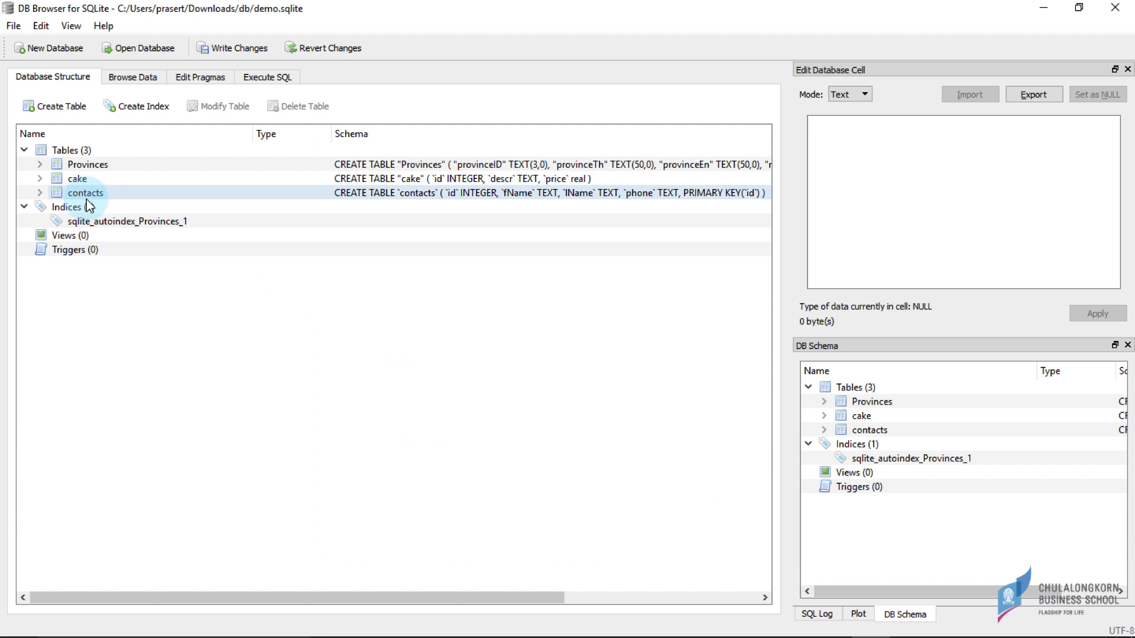
- Expand contacts in the tree, write the changes to demo.sqlite, and switch to Browse Data
{"action": "left_click", "coordinate": [40, 192]}
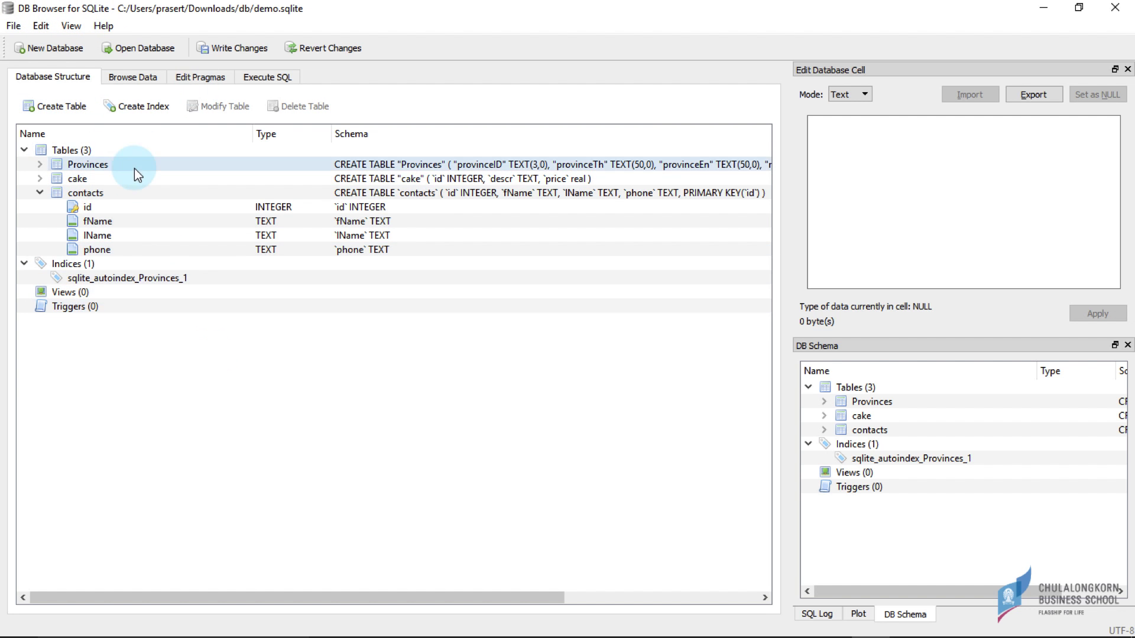
{"action": "left_click", "coordinate": [219, 53]}
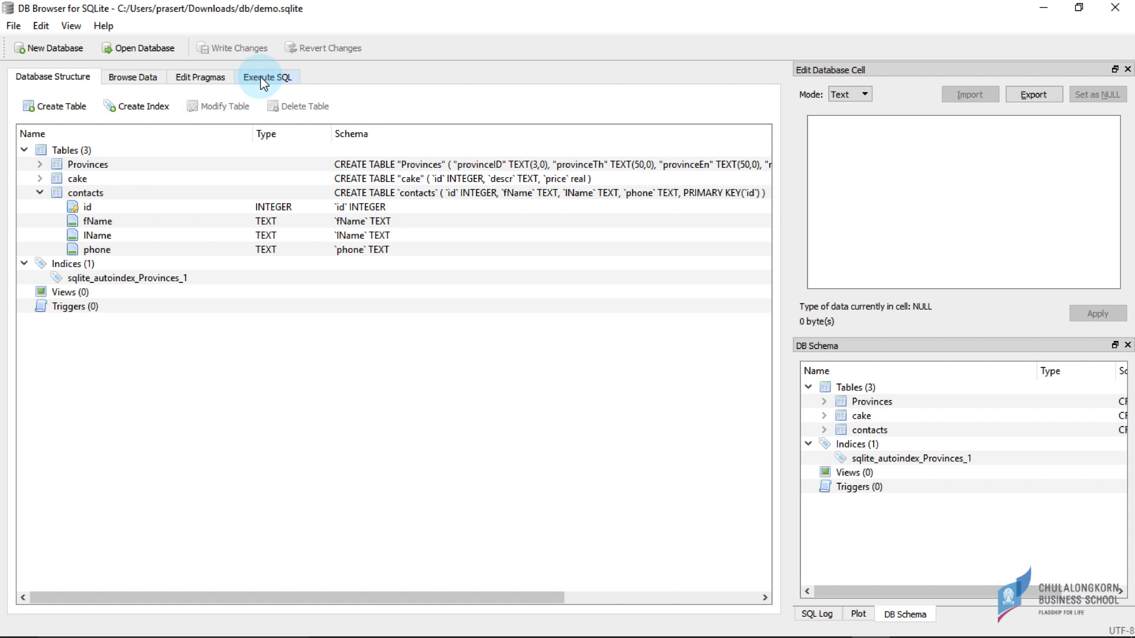
{"action": "left_click", "coordinate": [140, 77]}
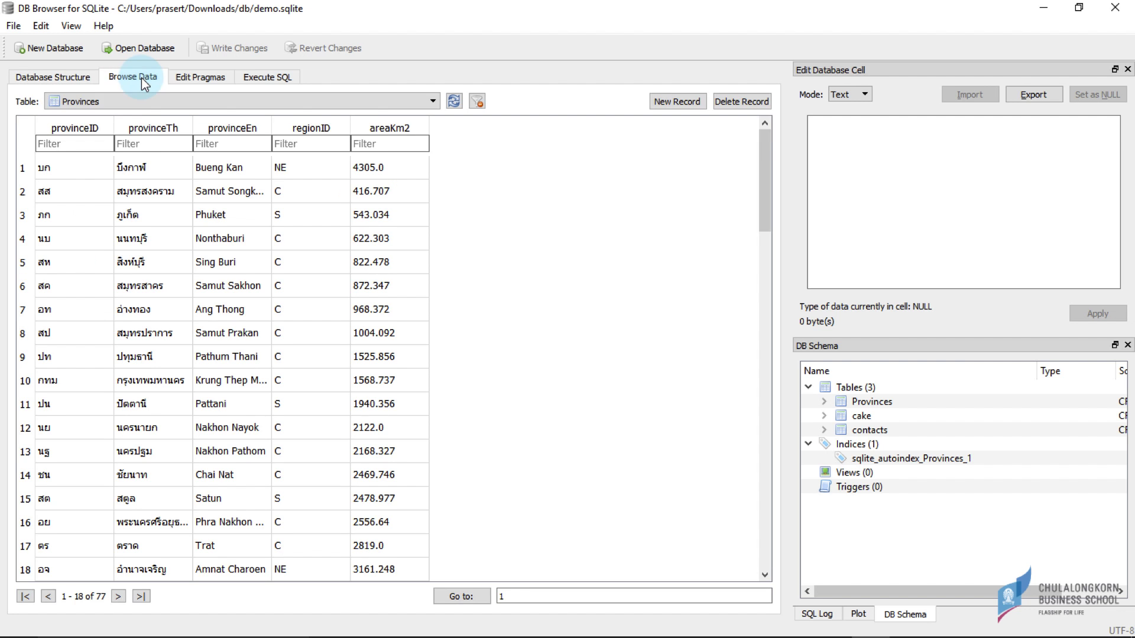
- Select the contacts table and add a first record with a first name, last name and phone number
{"action": "left_click", "coordinate": [87, 98]}
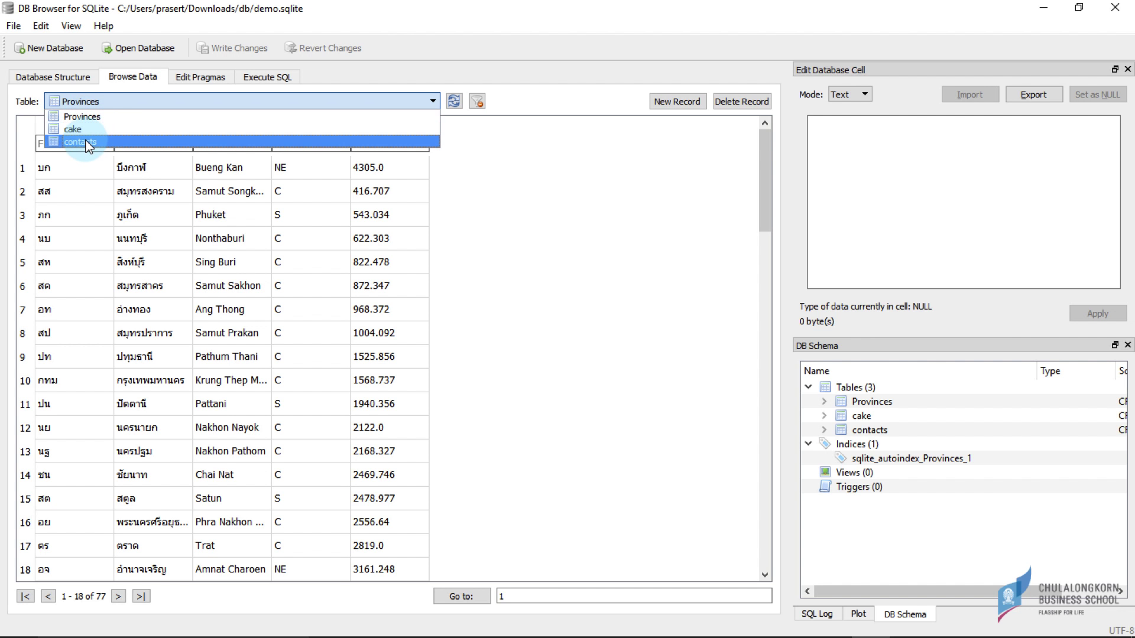
{"action": "left_click", "coordinate": [88, 143]}
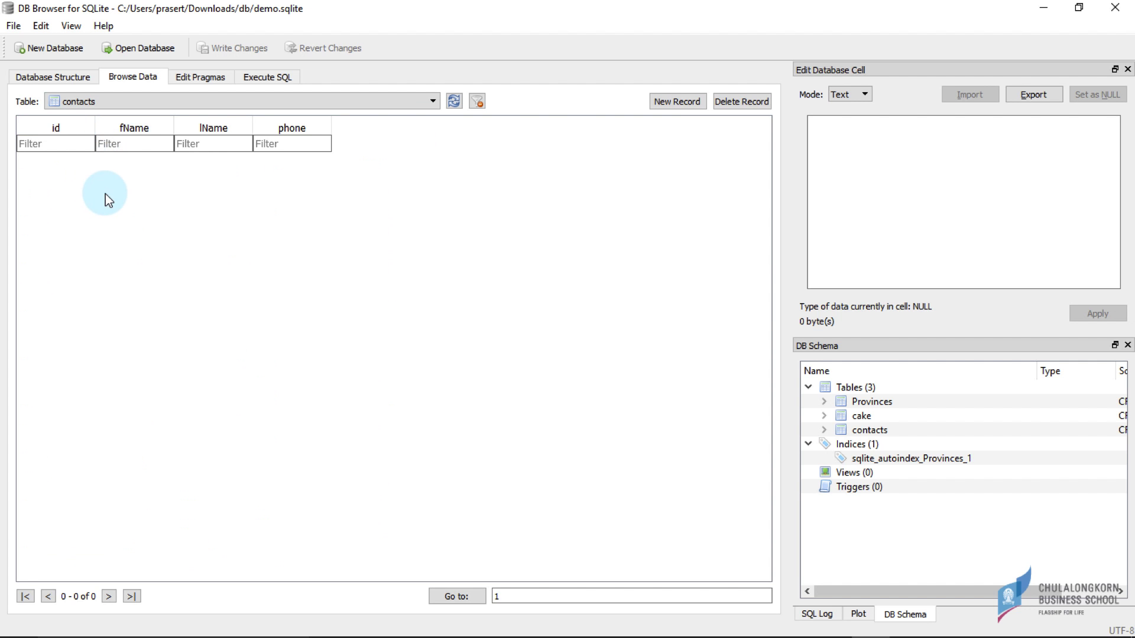
{"action": "left_click", "coordinate": [662, 102]}
{"action": "double_click", "coordinate": [124, 168]}
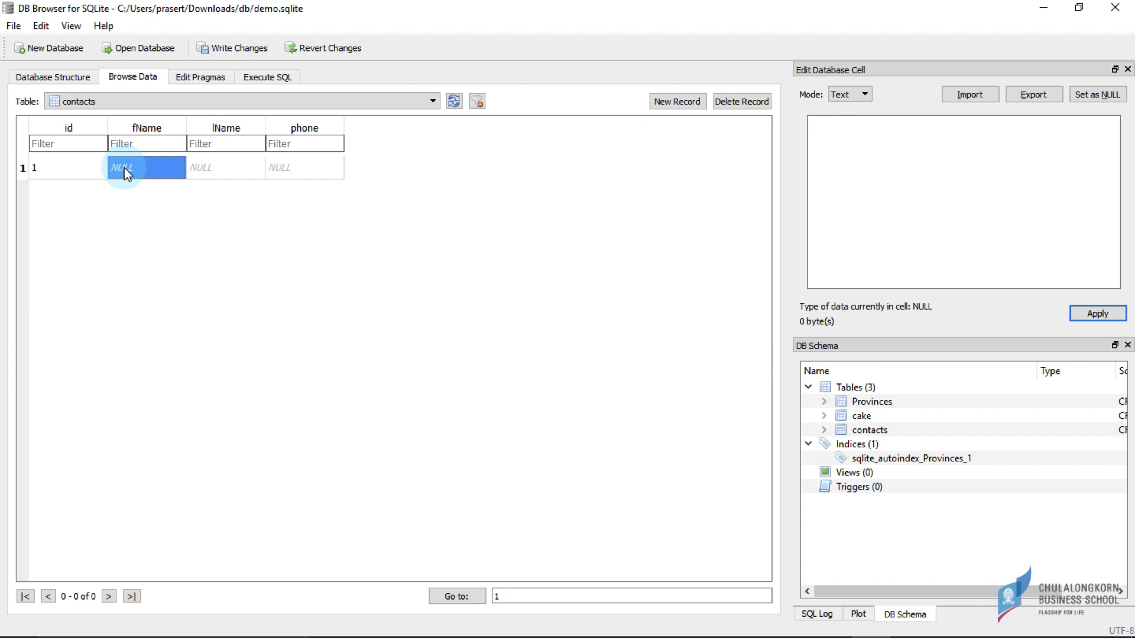
{"action": "key", "text": "Tab"}
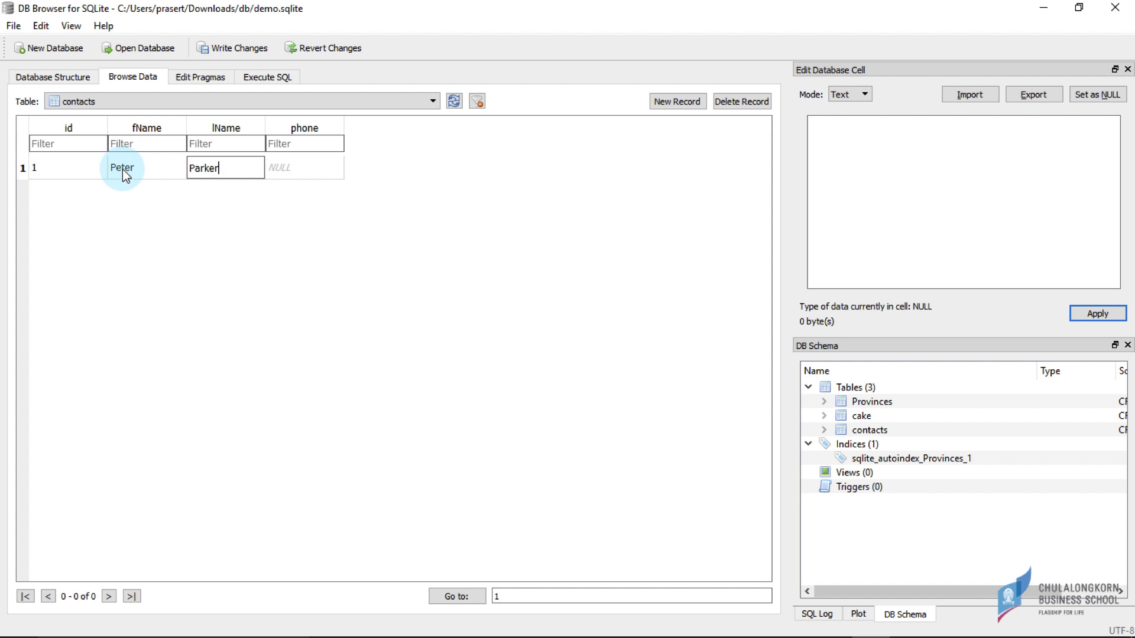
{"action": "key", "text": "Tab"}
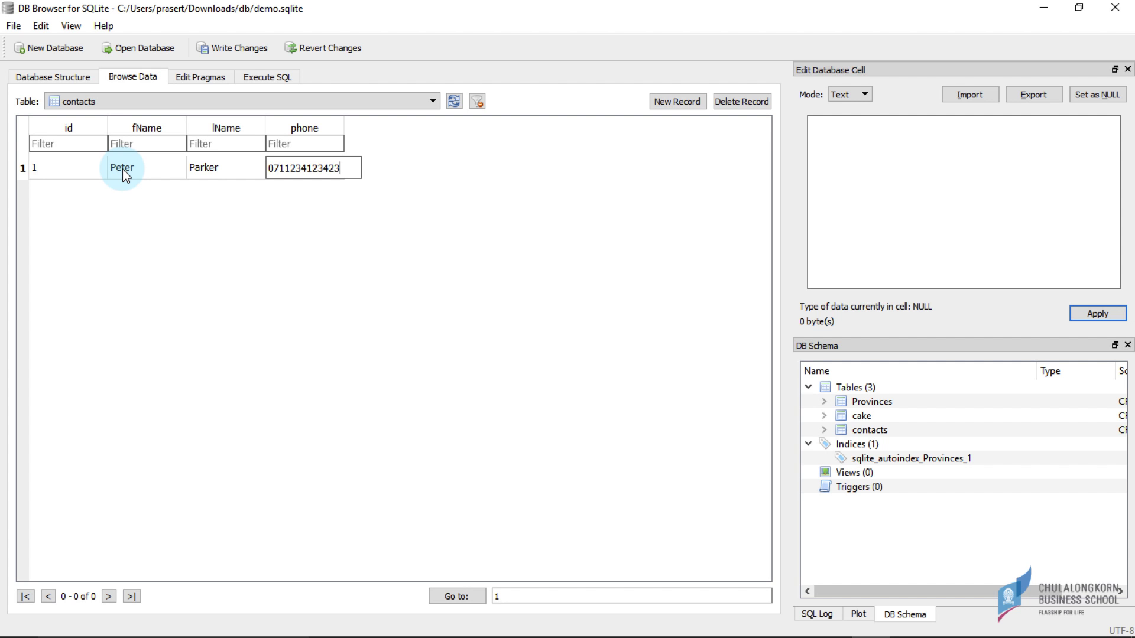
{"action": "key", "text": "Return"}
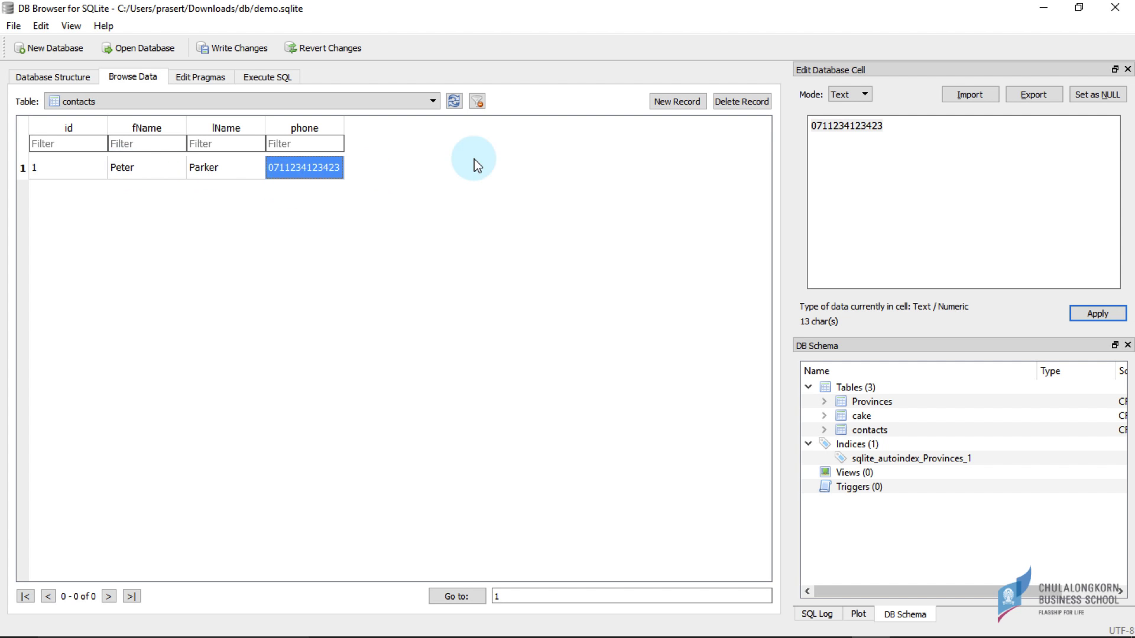
- Add a second record with a first name, last name and phone number, then write changes
{"action": "left_click", "coordinate": [664, 103]}
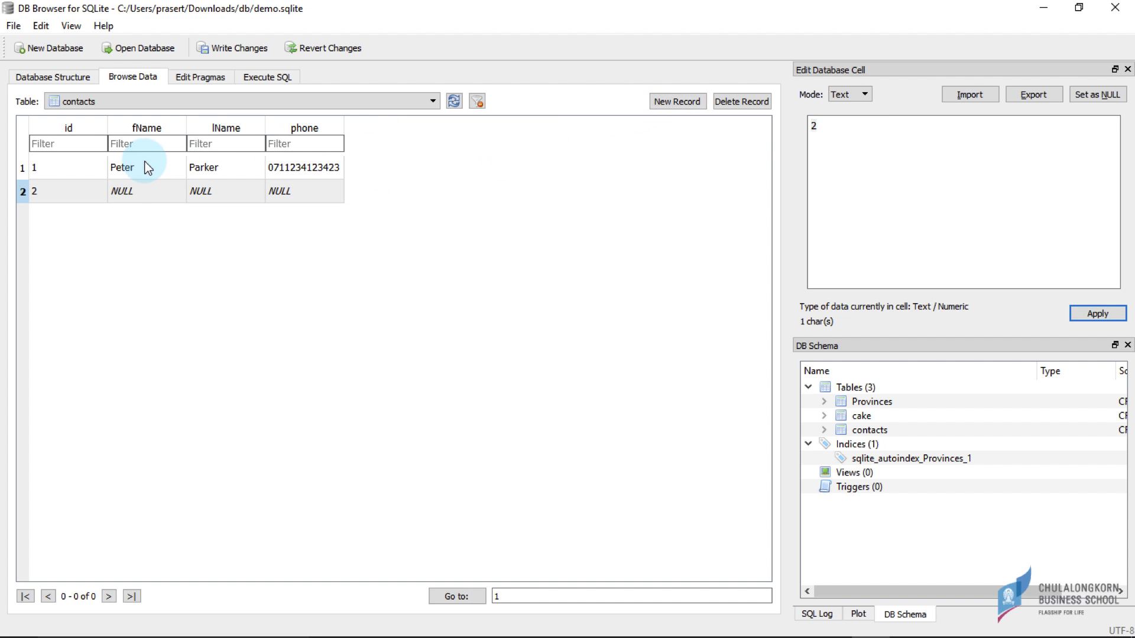
{"action": "left_click", "coordinate": [130, 193]}
{"action": "double_click", "coordinate": [117, 192]}
{"action": "type", "text": "Black"}
{"action": "key", "text": "Tab"}
{"action": "type", "text": "Widow"}
{"action": "key", "text": "Tab"}
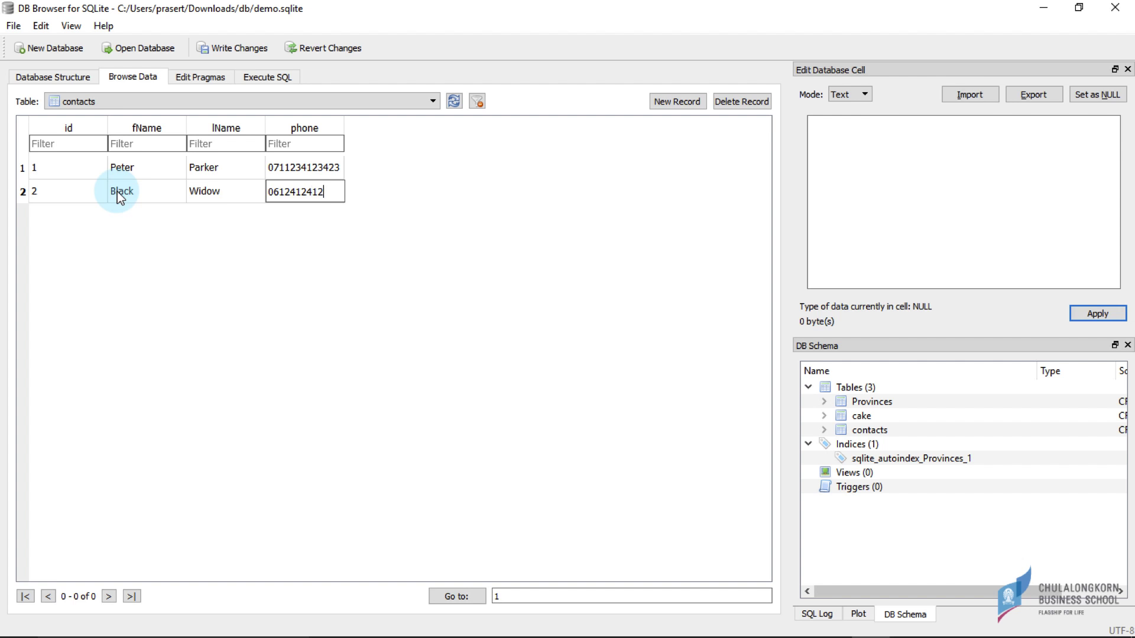
{"action": "key", "text": "Return"}
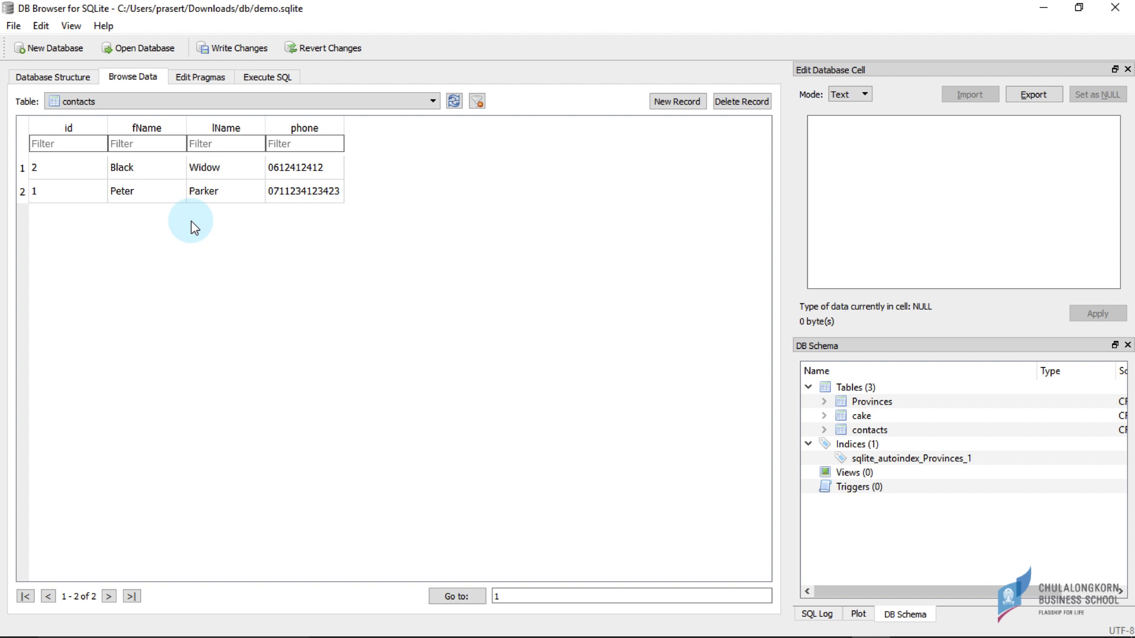
{"action": "left_click", "coordinate": [229, 47]}
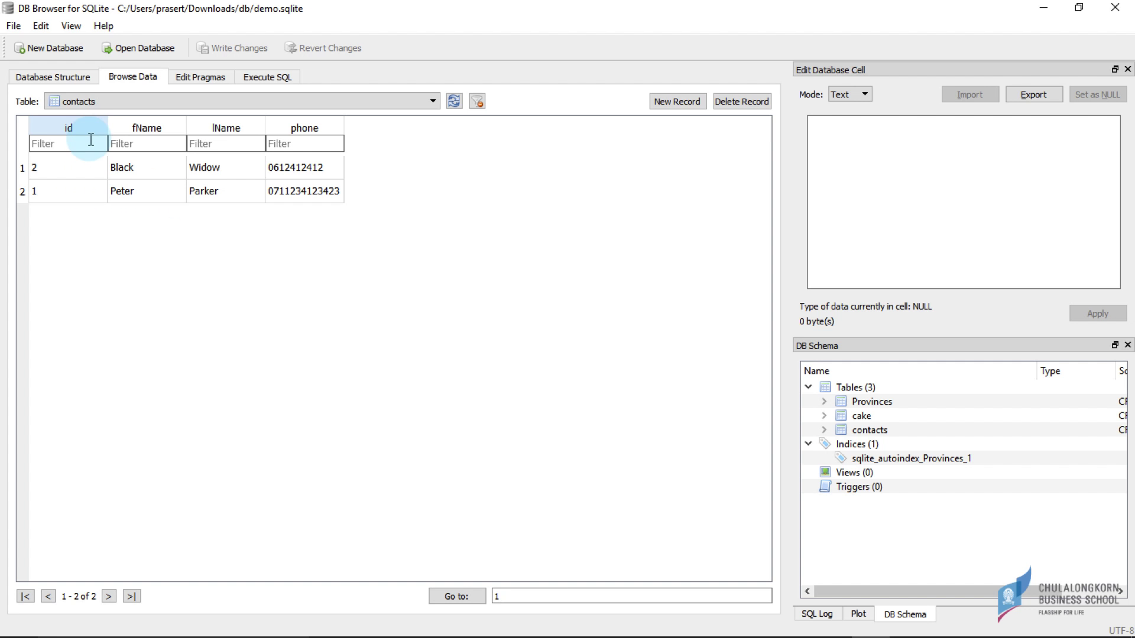
- Create an empty database hero.sqlite in Downloads without defining a table yet
{"action": "left_click", "coordinate": [62, 52]}
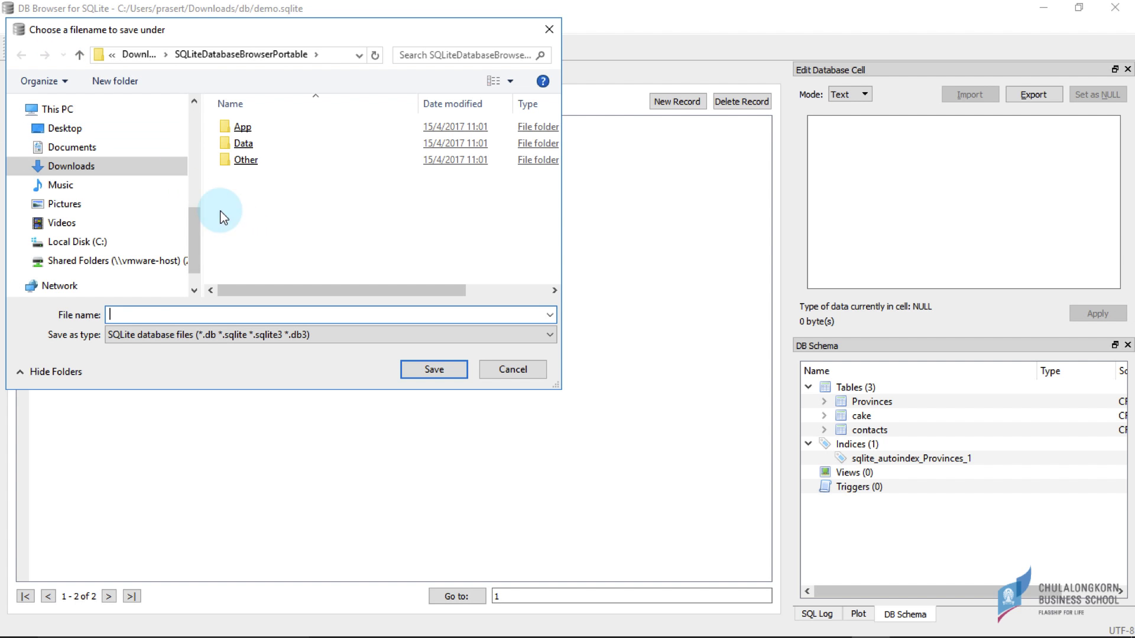
{"action": "left_click", "coordinate": [134, 54]}
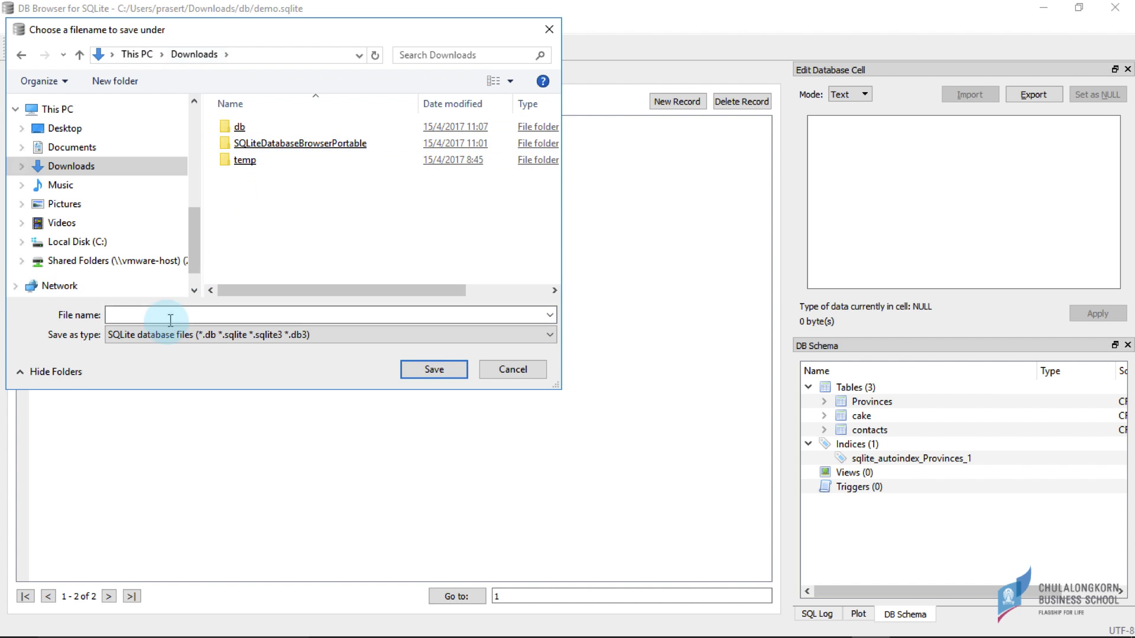
{"action": "left_click", "coordinate": [142, 317]}
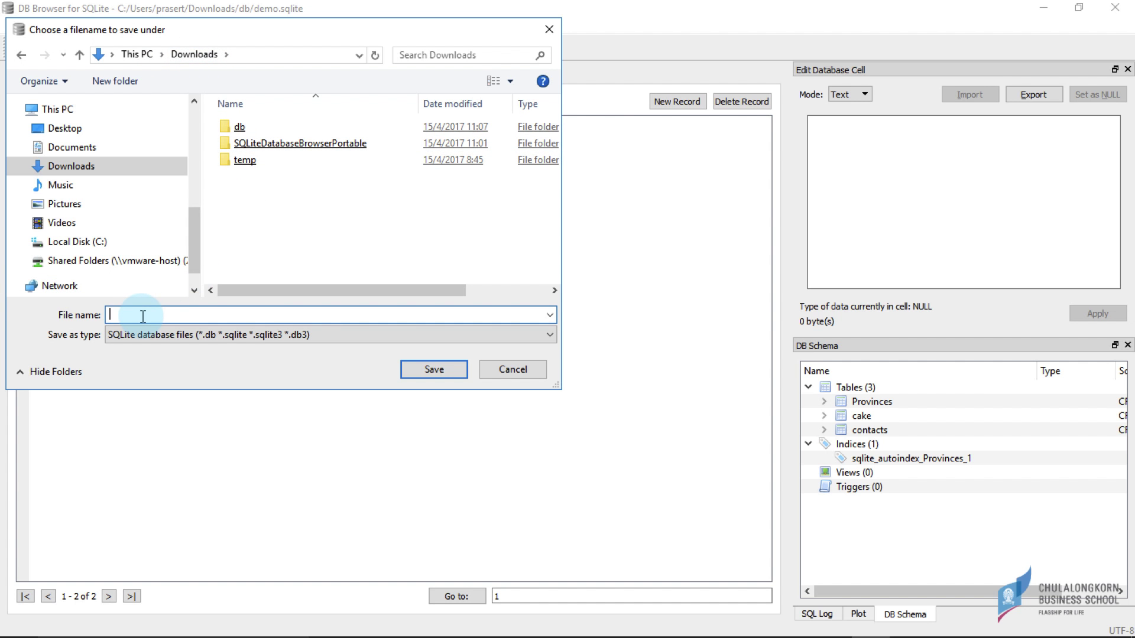
{"action": "type", "text": "hero.sqlite"}
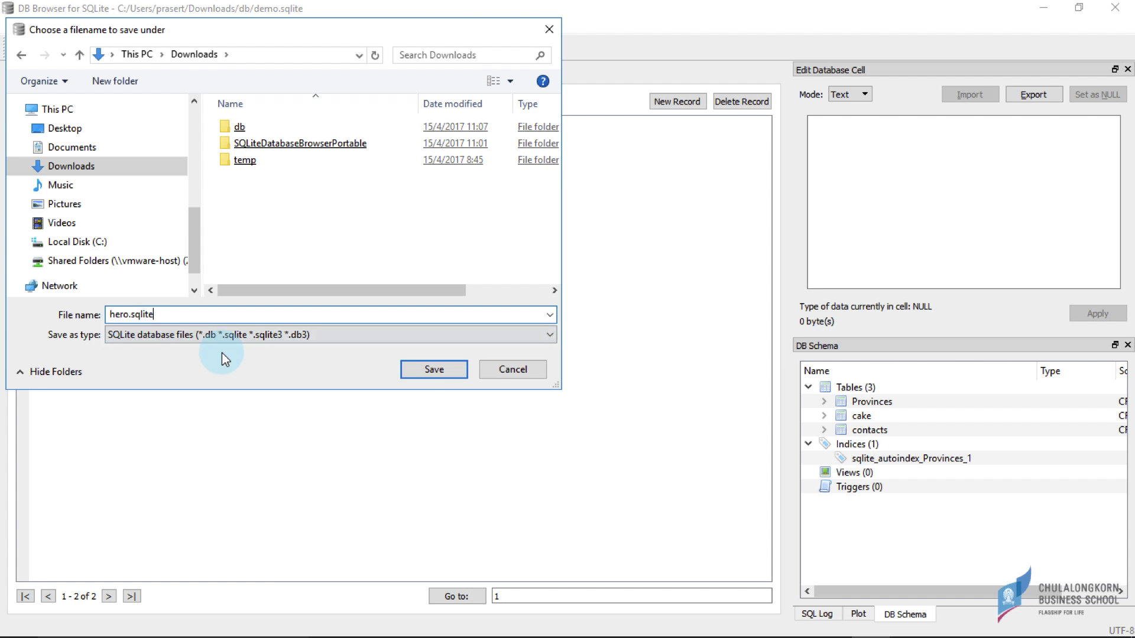
{"action": "left_click", "coordinate": [428, 370]}
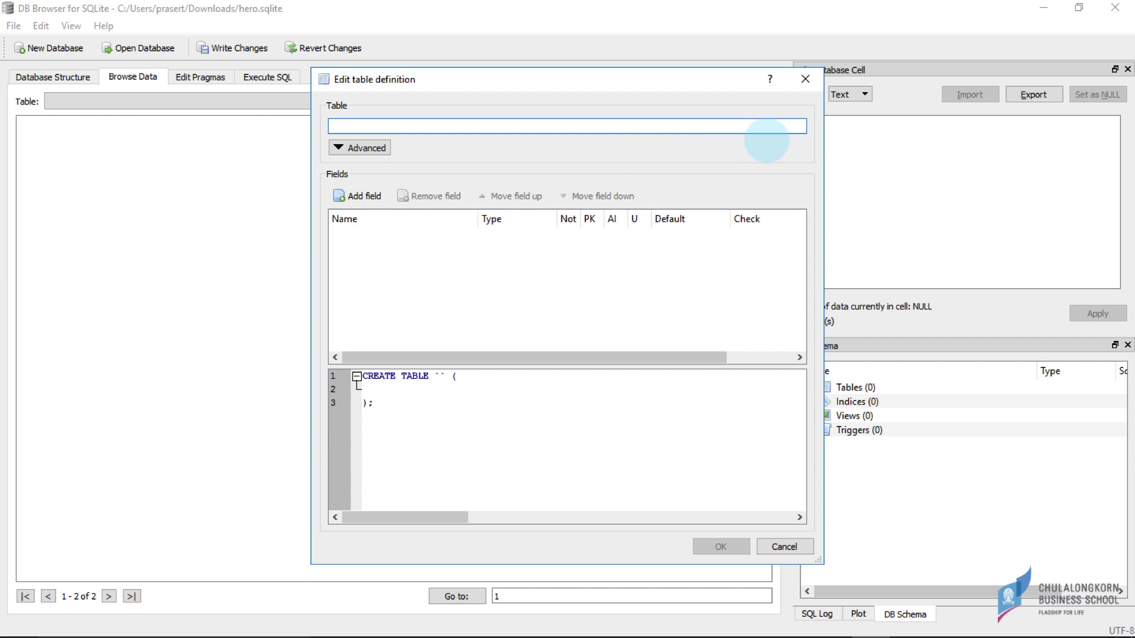
{"action": "left_click", "coordinate": [804, 77]}
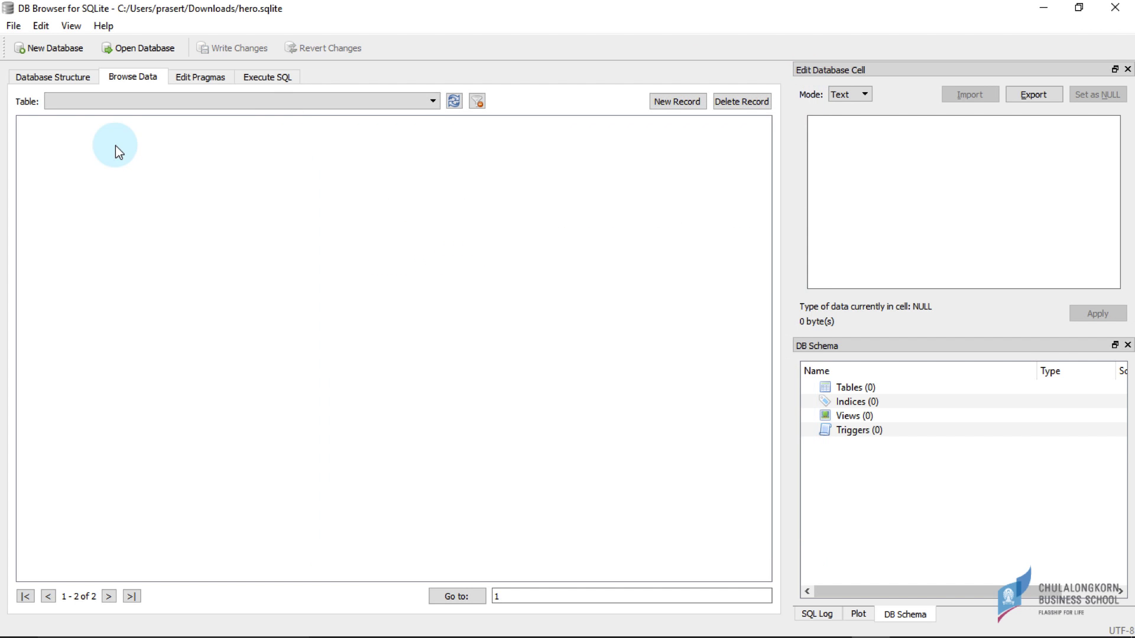
- From Database Structure, start a new table named t1
{"action": "left_click", "coordinate": [49, 71]}
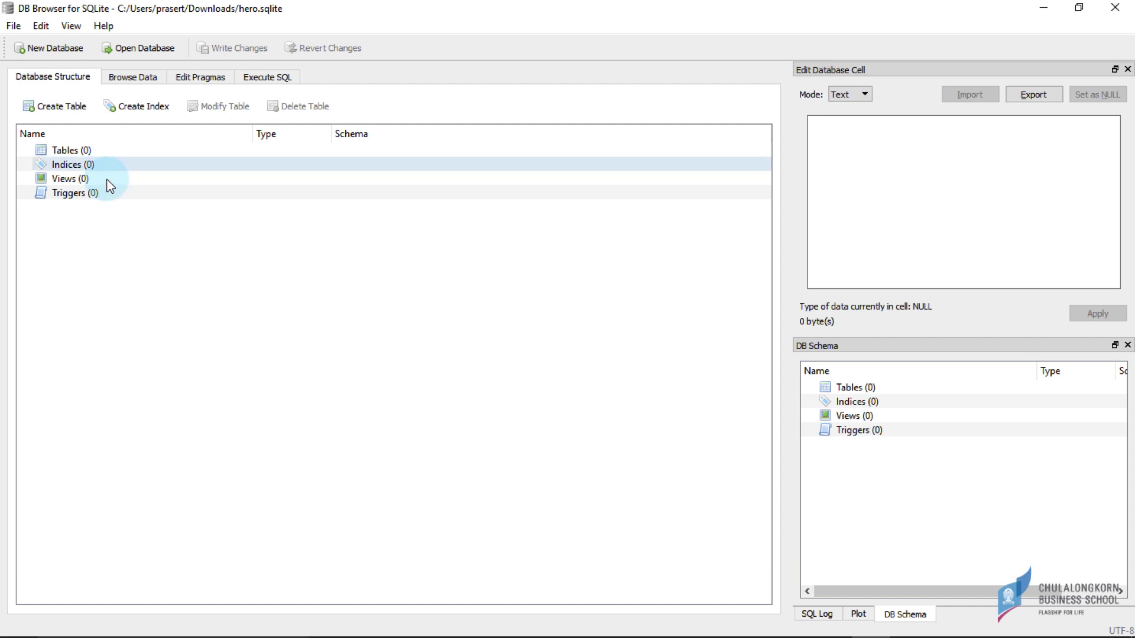
{"action": "left_click", "coordinate": [70, 150]}
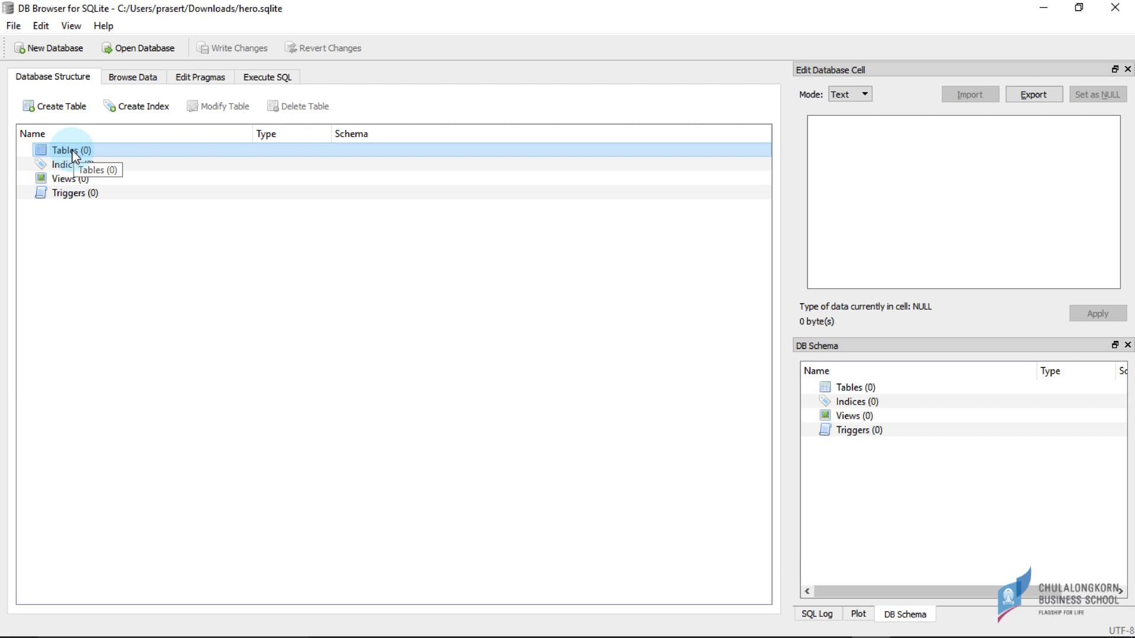
{"action": "left_click", "coordinate": [53, 107]}
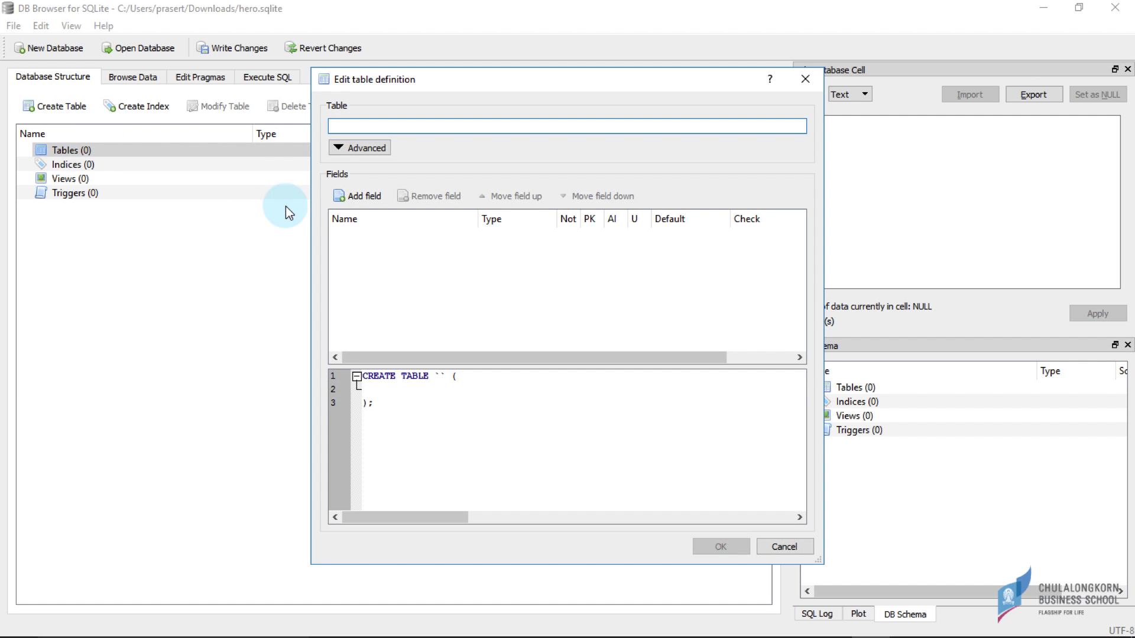
{"action": "type", "text": "t1"}
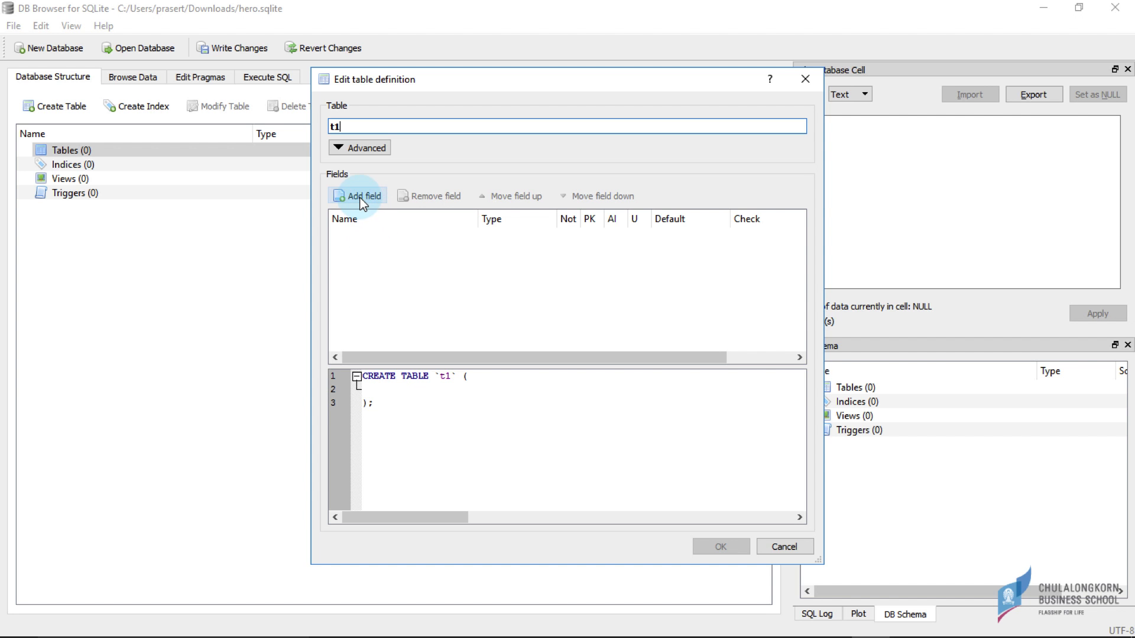
- Give t1 the fields id, f1 and f2 and create the table
{"action": "left_click", "coordinate": [362, 198]}
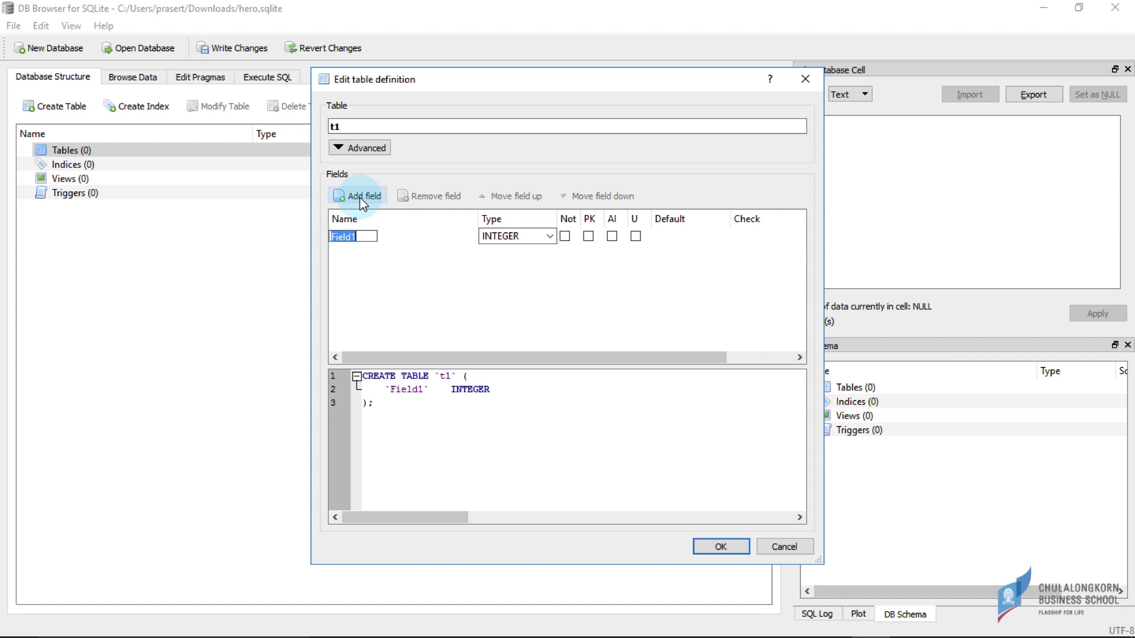
{"action": "type", "text": "id"}
{"action": "left_click", "coordinate": [363, 254]}
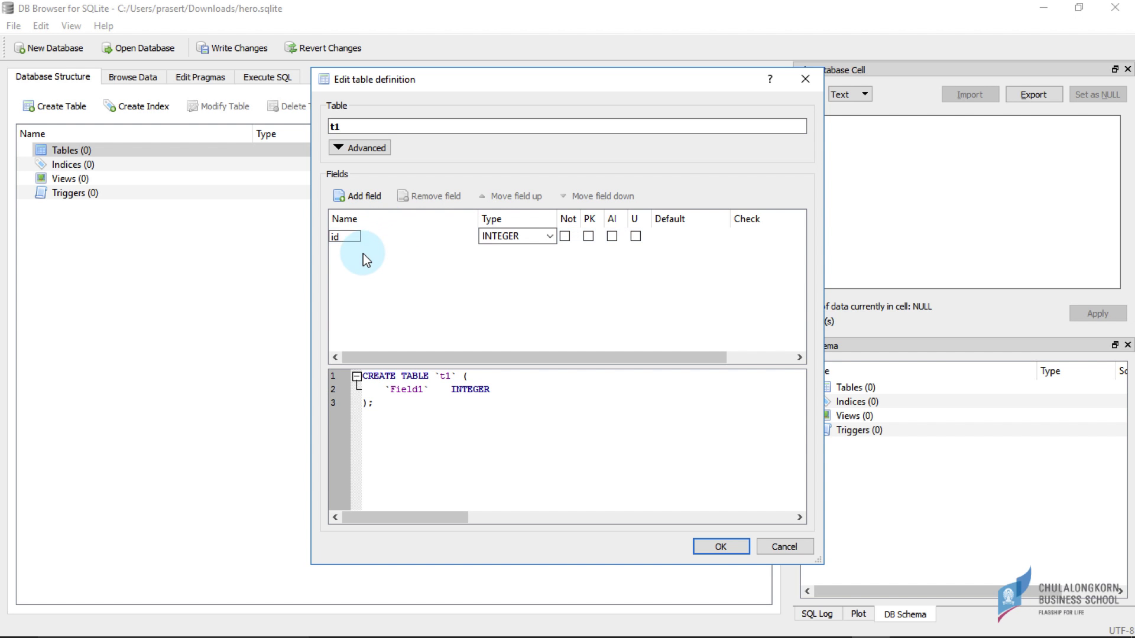
{"action": "left_click", "coordinate": [356, 195]}
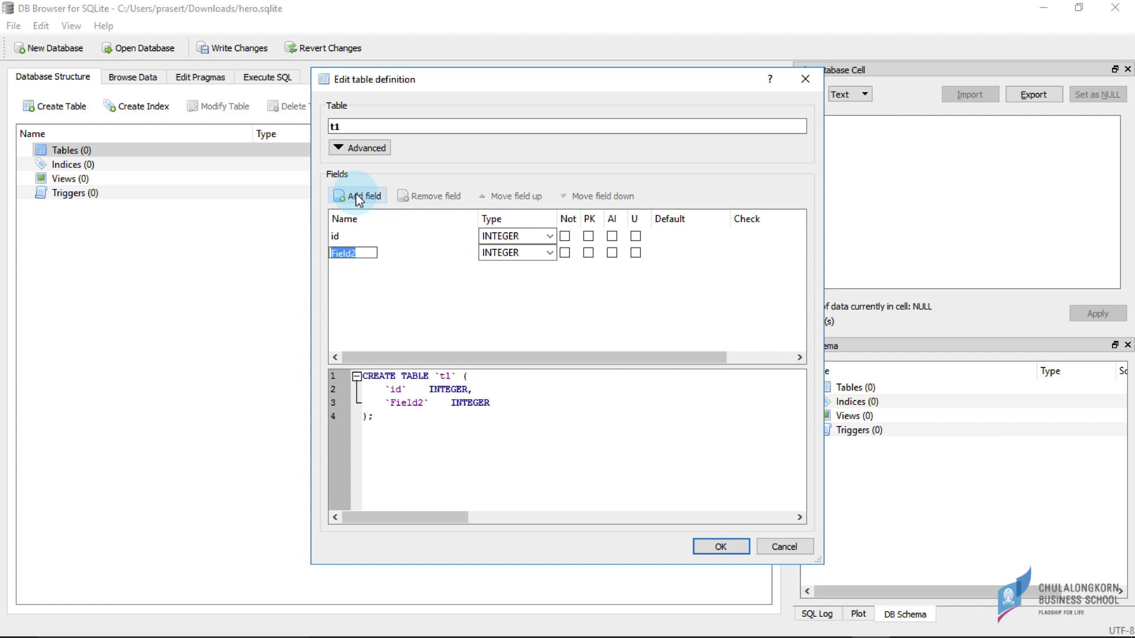
{"action": "type", "text": "f1"}
{"action": "key", "text": "Return"}
{"action": "left_click", "coordinate": [356, 195]}
{"action": "type", "text": "f2"}
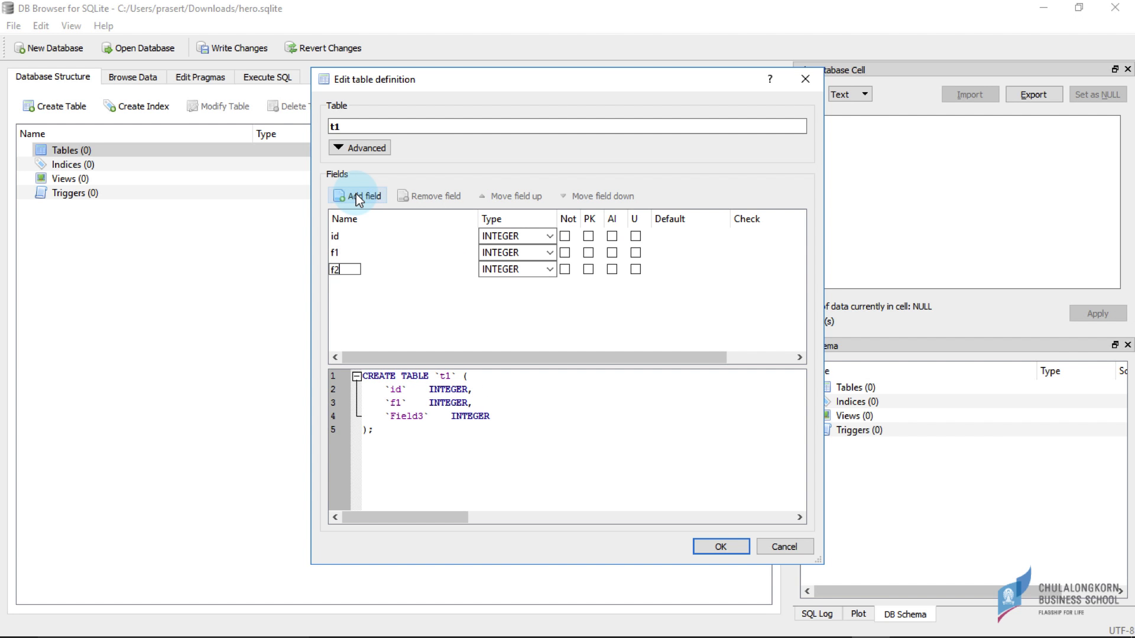
{"action": "key", "text": "Return"}
{"action": "left_click", "coordinate": [739, 547]}
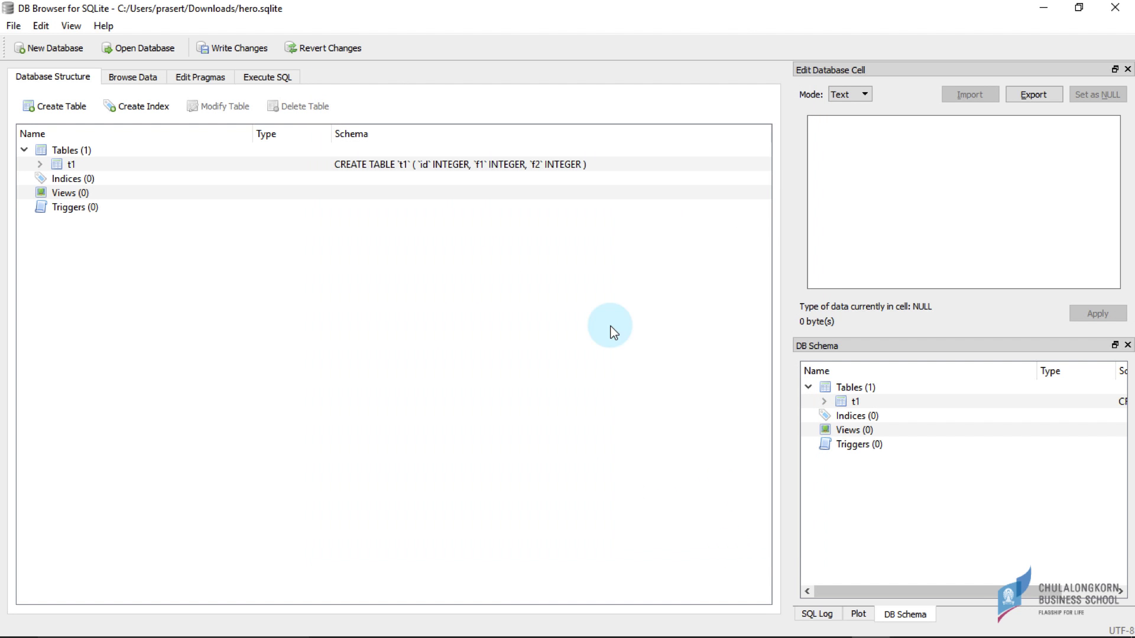
- Write t1 to hero.sqlite, check its fields, and add an empty first record in Browse Data
{"action": "left_click", "coordinate": [226, 55]}
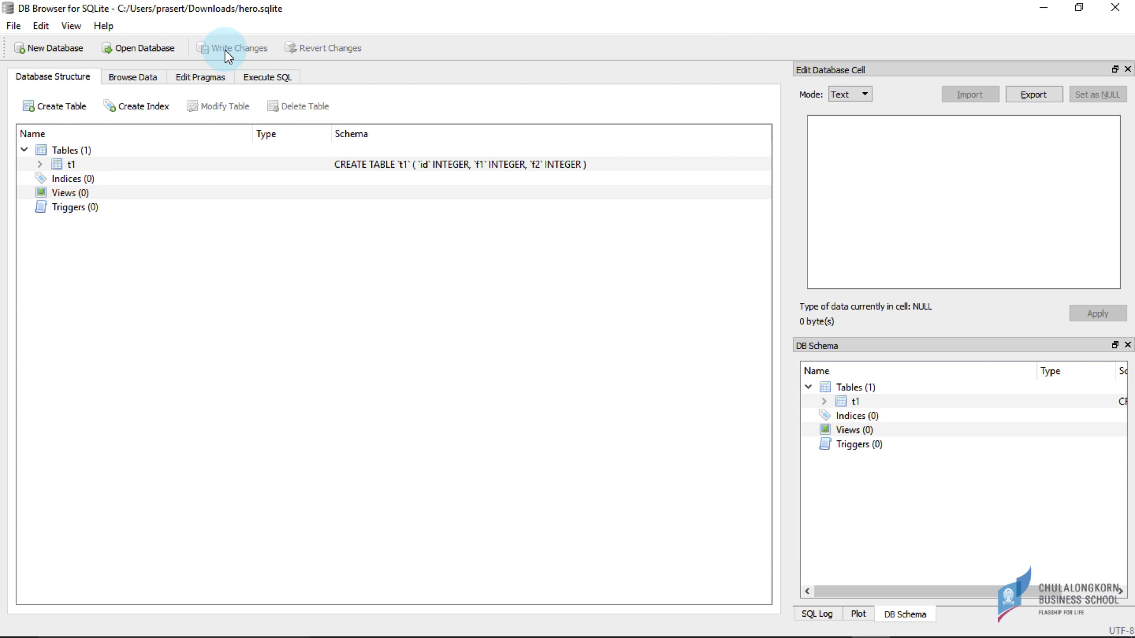
{"action": "left_click", "coordinate": [40, 164]}
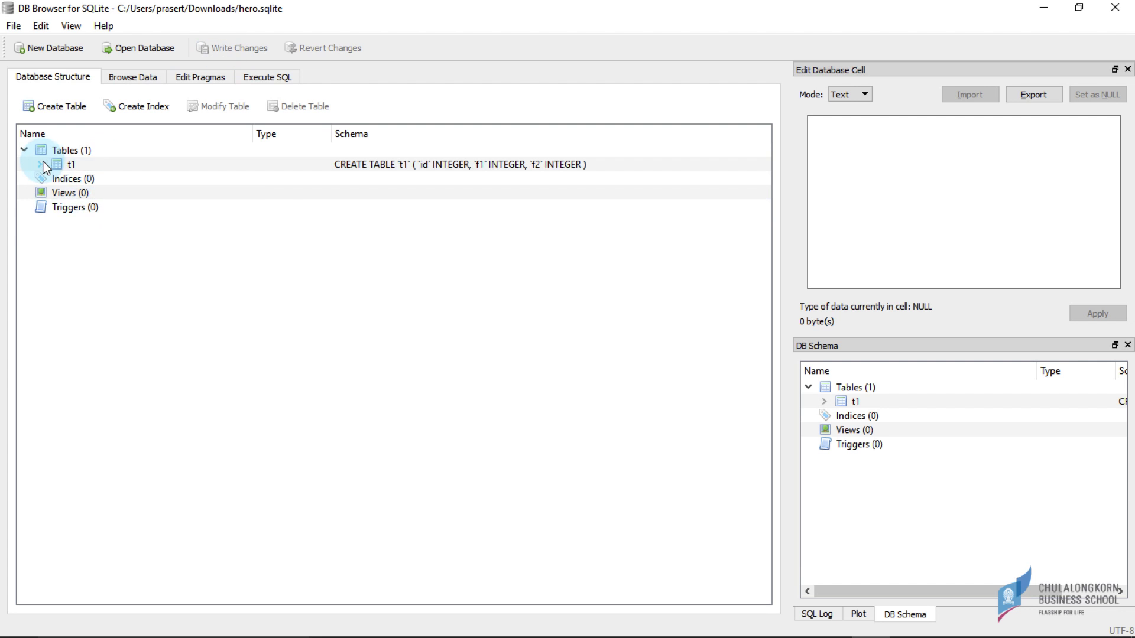
{"action": "left_click", "coordinate": [79, 166]}
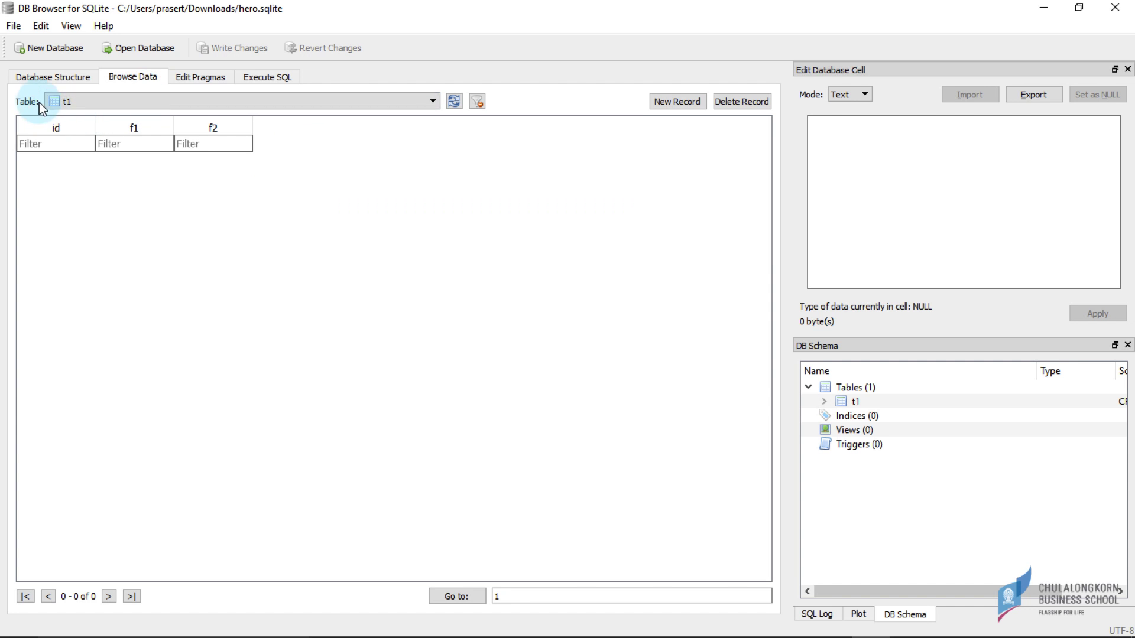
{"action": "left_click", "coordinate": [62, 144]}
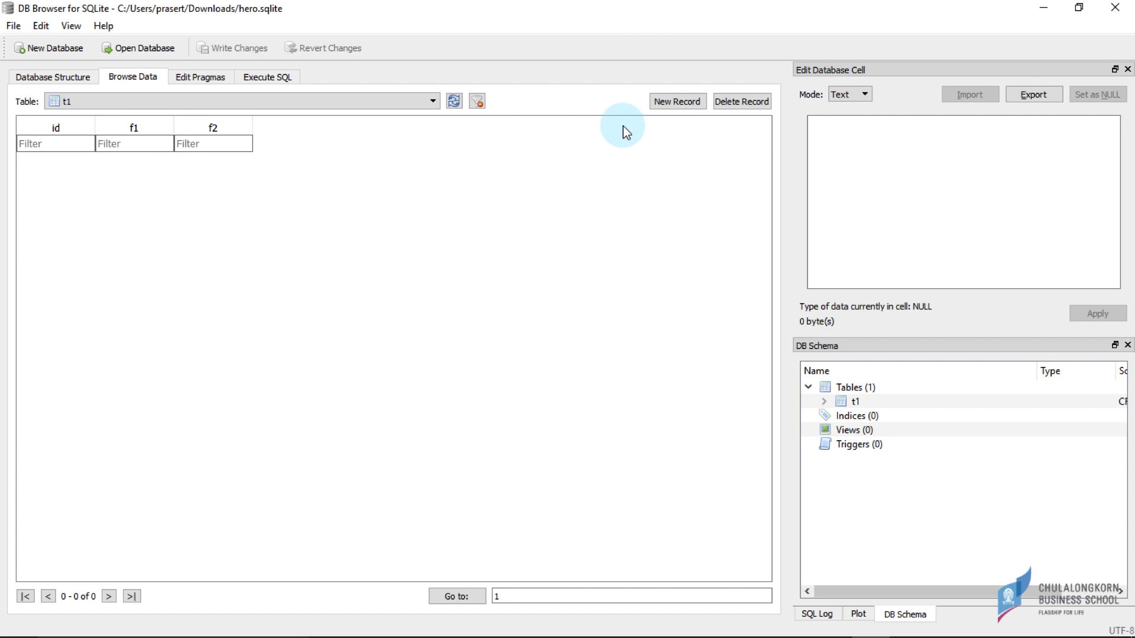
{"action": "left_click", "coordinate": [676, 102]}
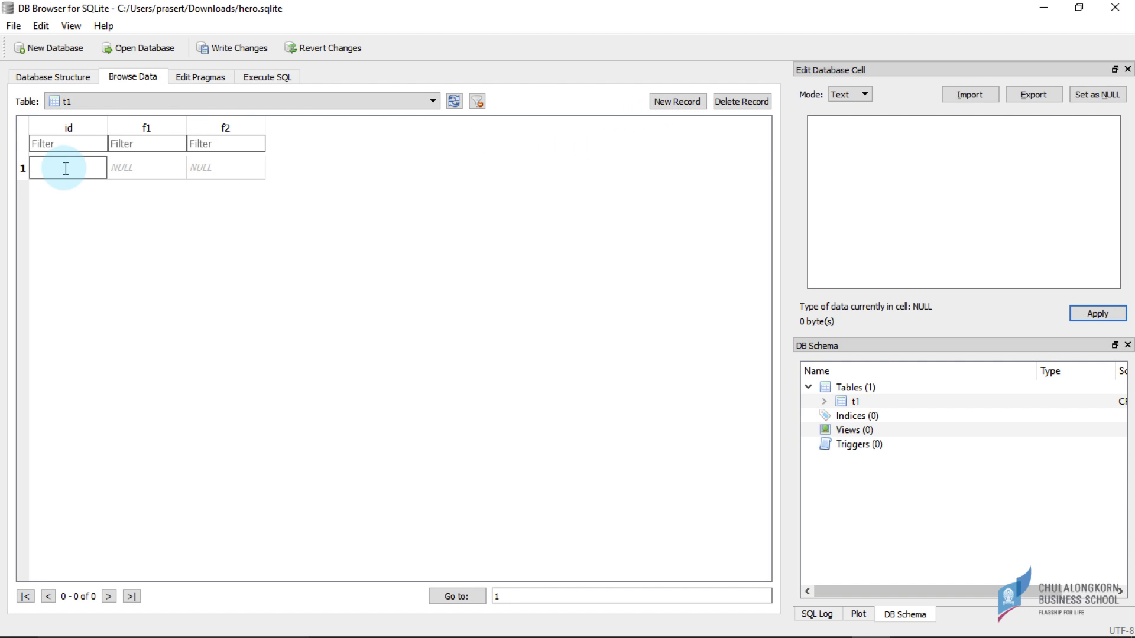